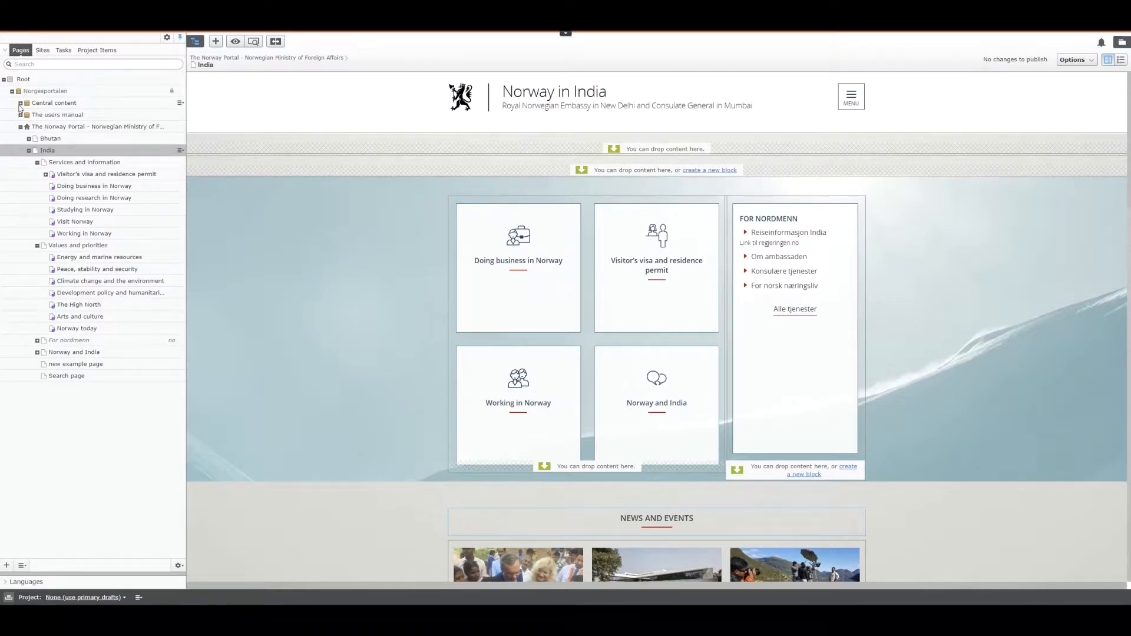
Expand the Central content folder down to the pages under EN > Services and information.
{"action": "left_click", "coordinate": [20, 103]}
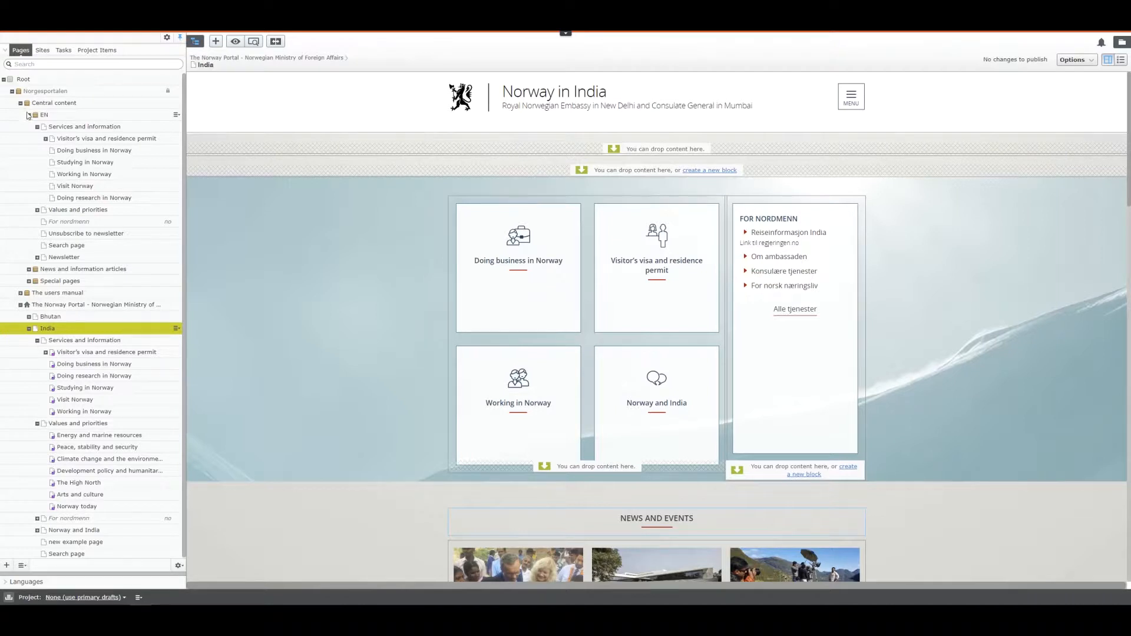
{"action": "left_click", "coordinate": [28, 115]}
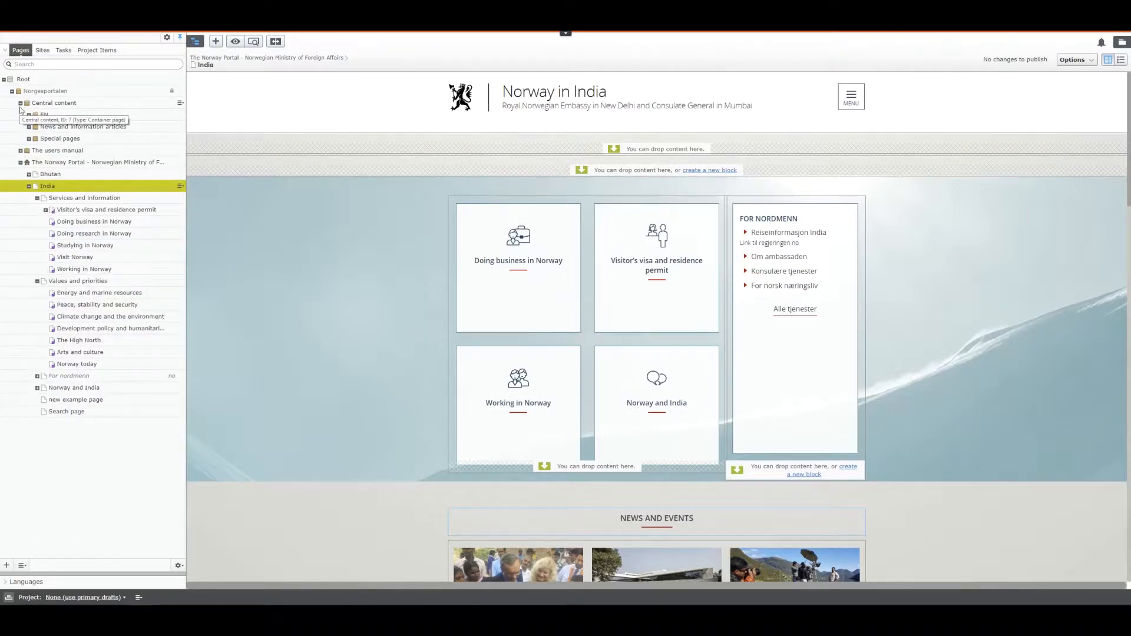
{"action": "left_click", "coordinate": [20, 103]}
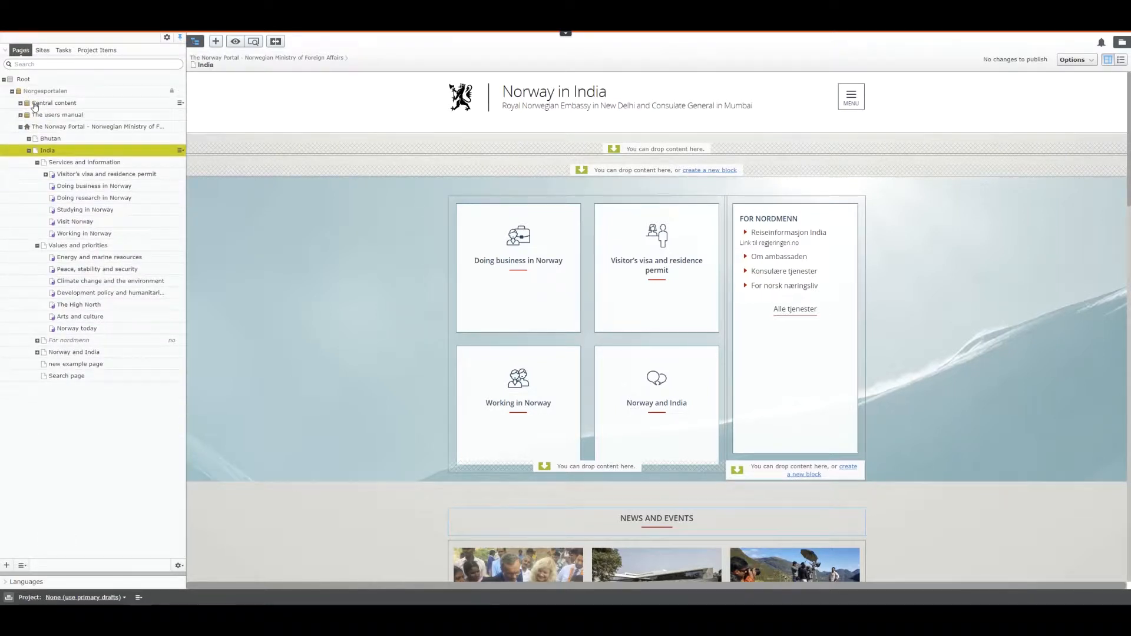
{"action": "left_click", "coordinate": [20, 103]}
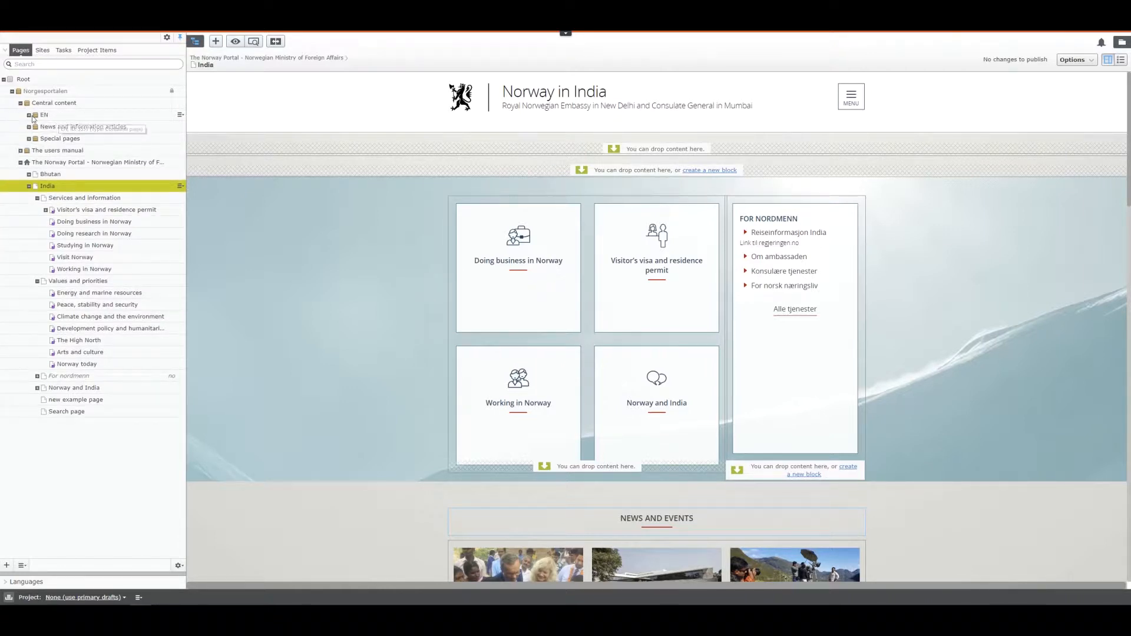
{"action": "left_click", "coordinate": [29, 116]}
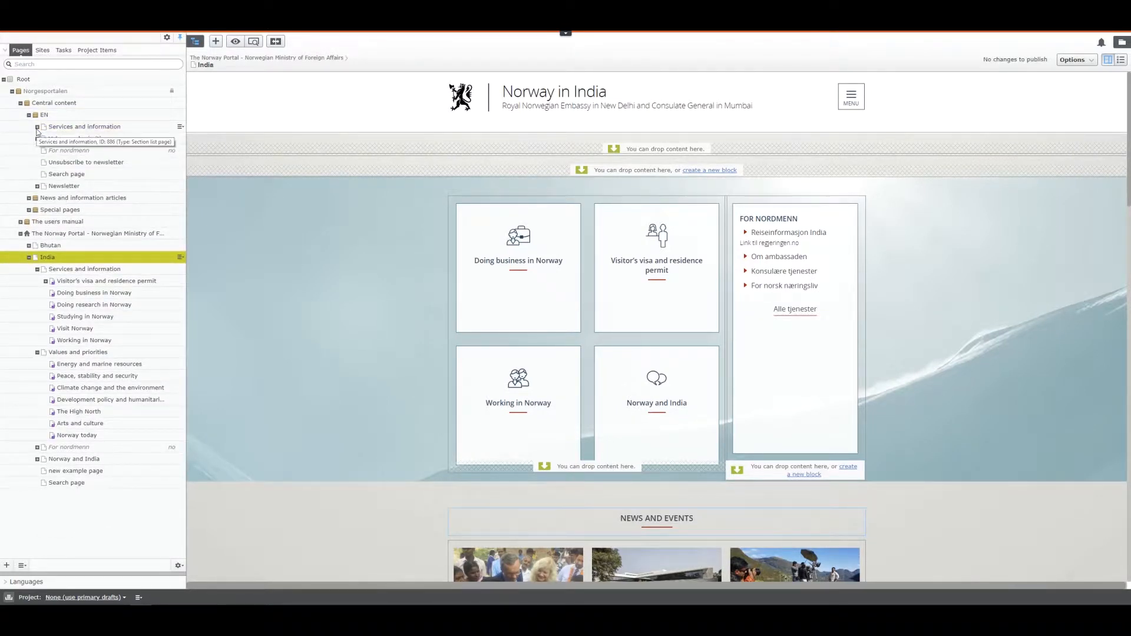
{"action": "left_click", "coordinate": [37, 127]}
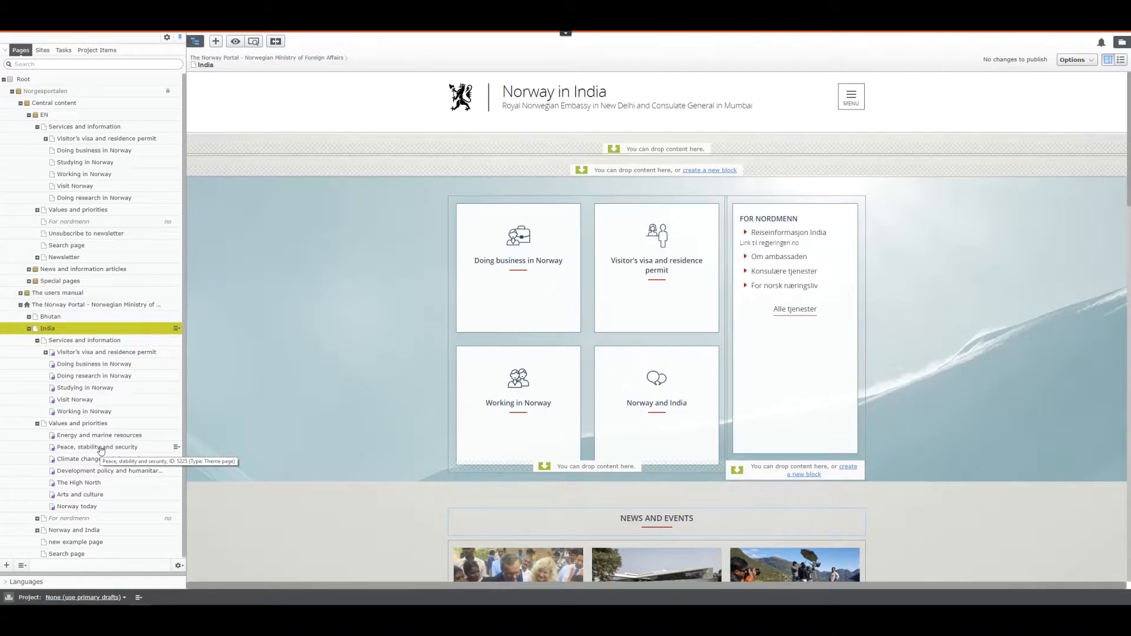
Open the central Studying in Norway page and examine its basic properties, including its languages and page type.
{"action": "left_click", "coordinate": [87, 164]}
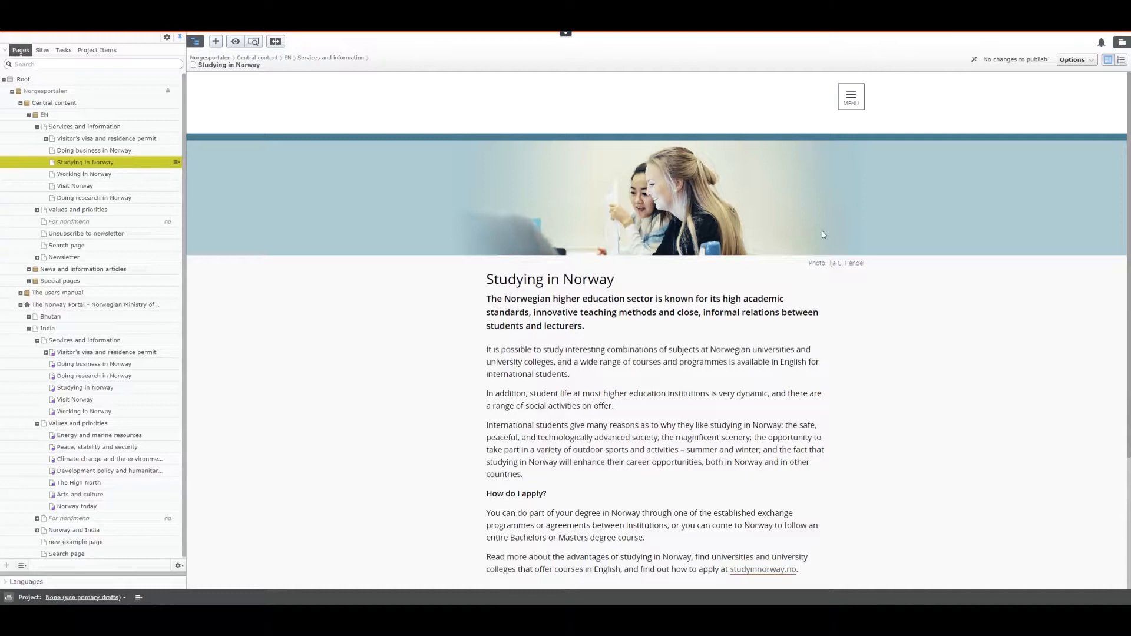
{"action": "scroll", "coordinate": [823, 231], "scroll_direction": "up", "scroll_amount": 2}
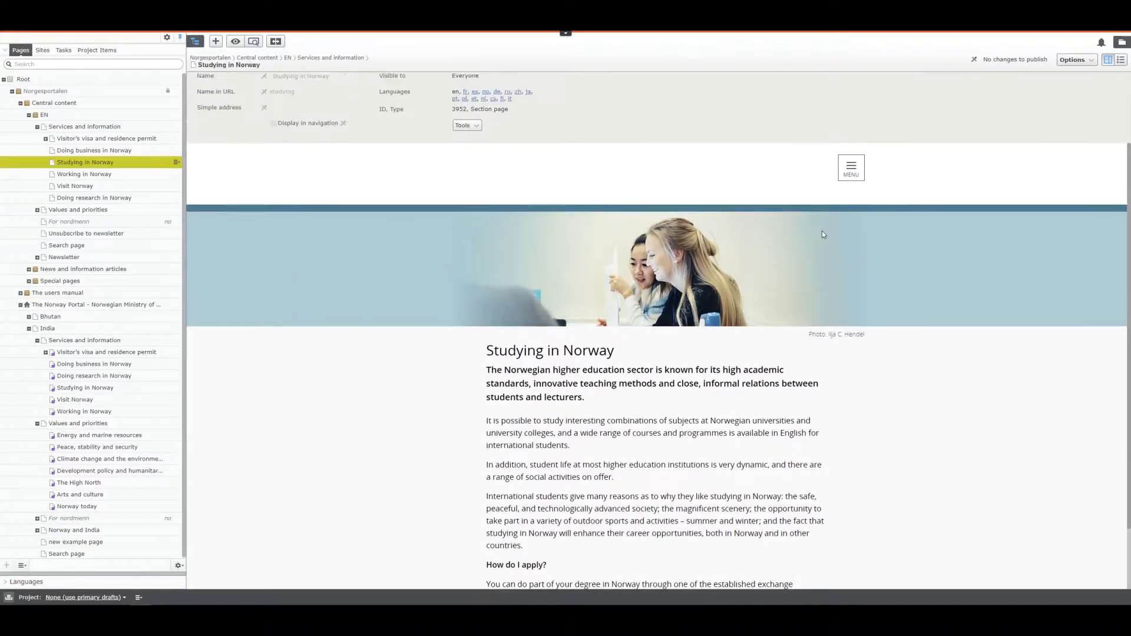
{"action": "left_click_drag", "start_coordinate": [538, 113], "coordinate": [389, 105]}
{"action": "left_click", "coordinate": [414, 146]}
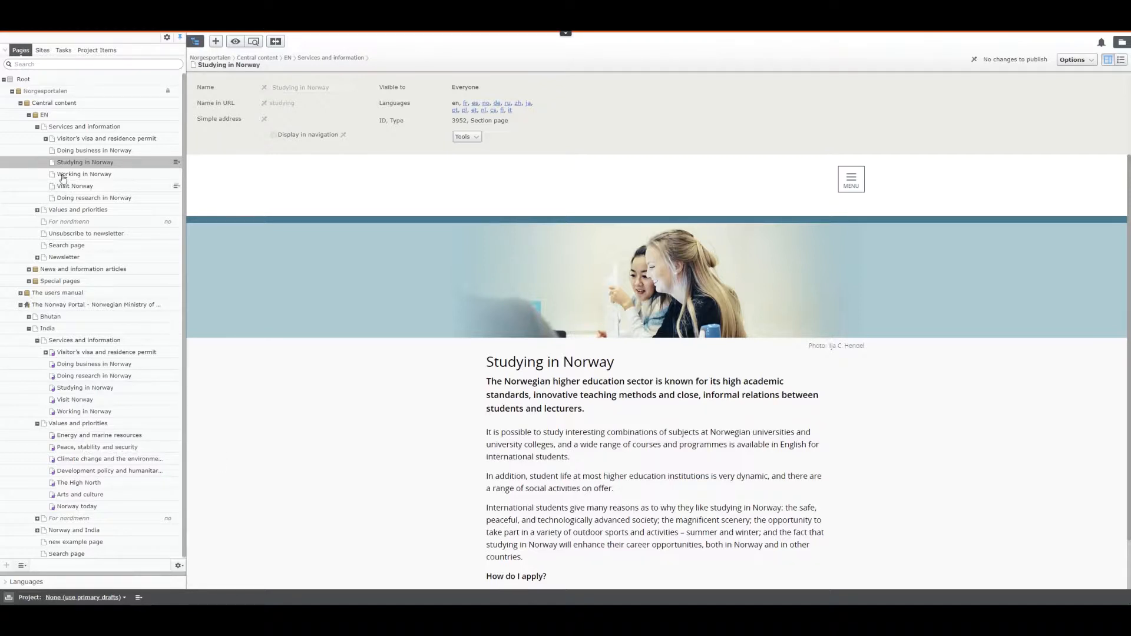
Collapse the central Services and information section and check which pages the central Values and priorities section contains.
{"action": "left_click", "coordinate": [37, 127]}
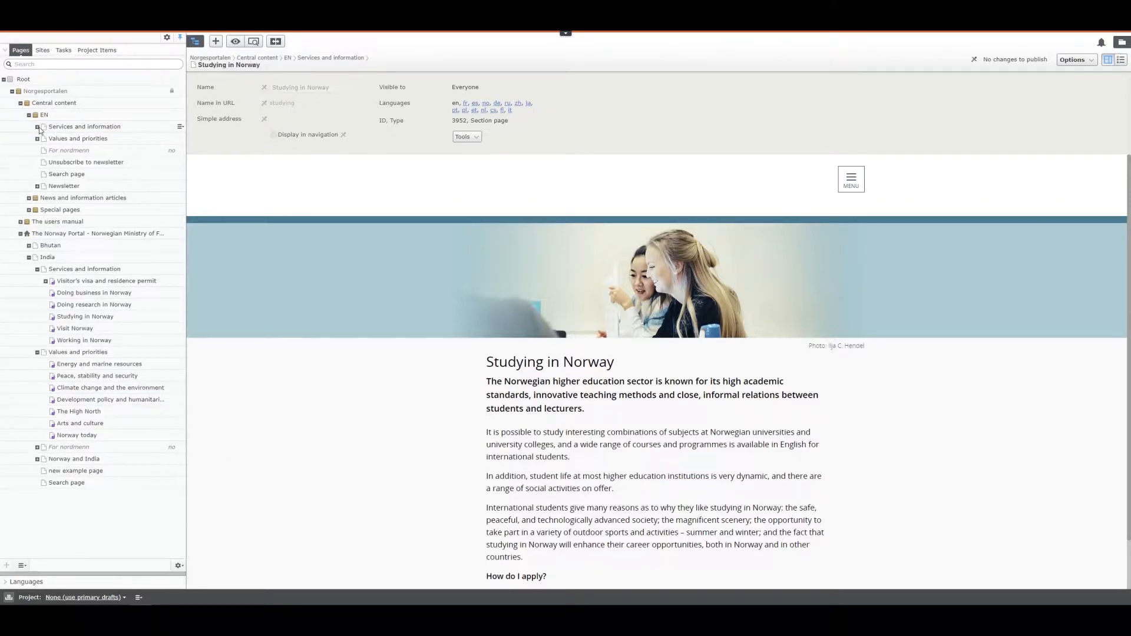
{"action": "left_click", "coordinate": [37, 138]}
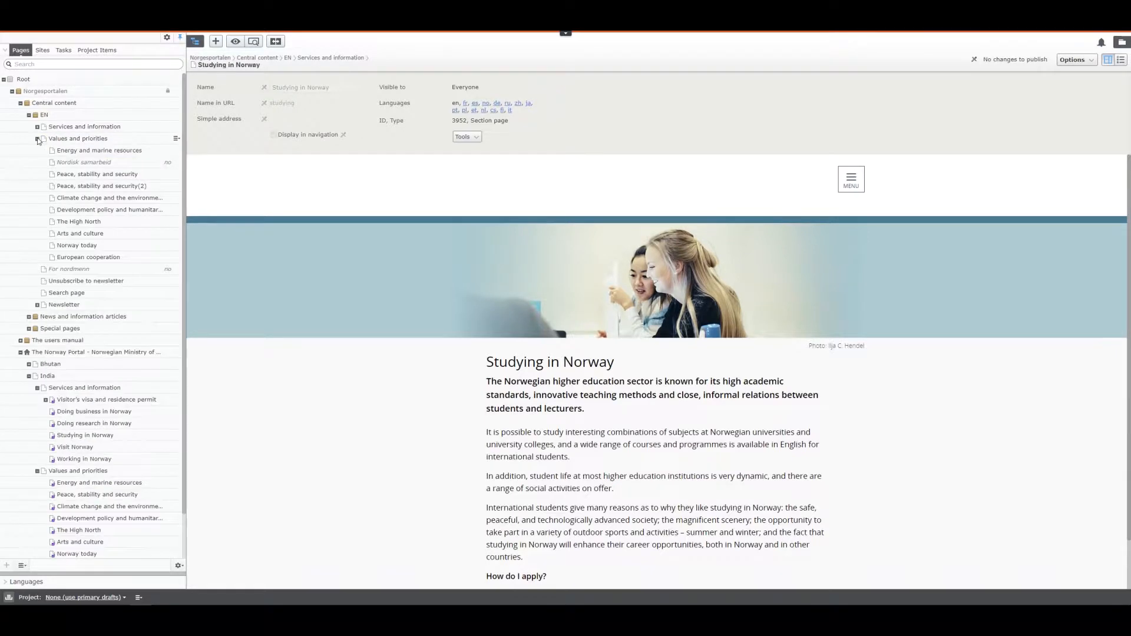
{"action": "left_click", "coordinate": [37, 139]}
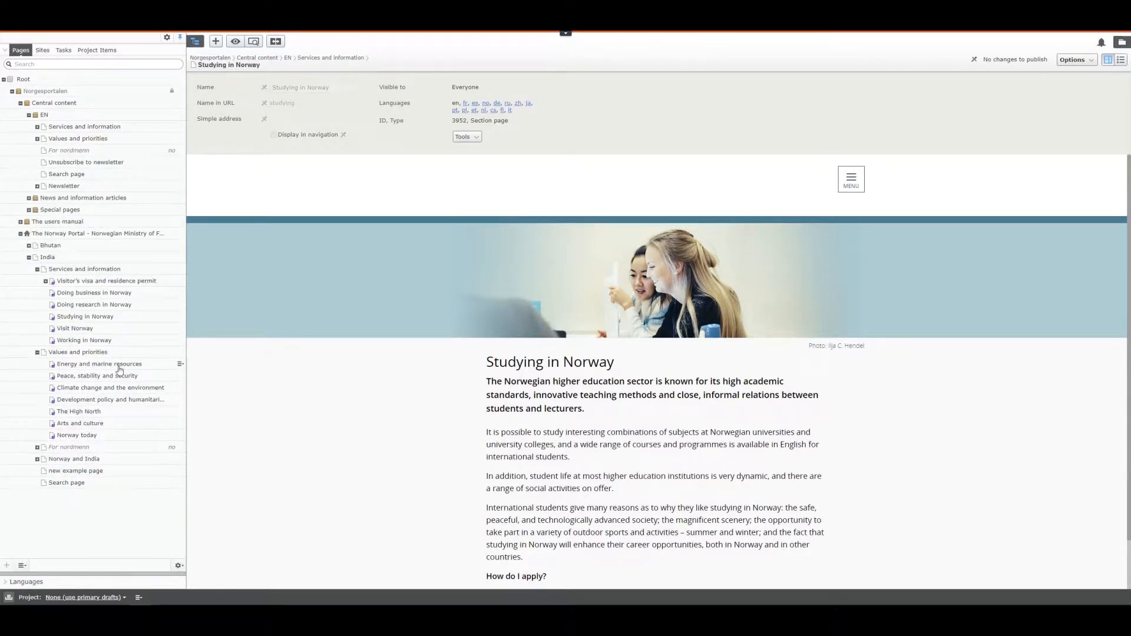
Move the Energy and marine resources page under India's Values and priorities to the trash.
{"action": "left_click", "coordinate": [112, 367]}
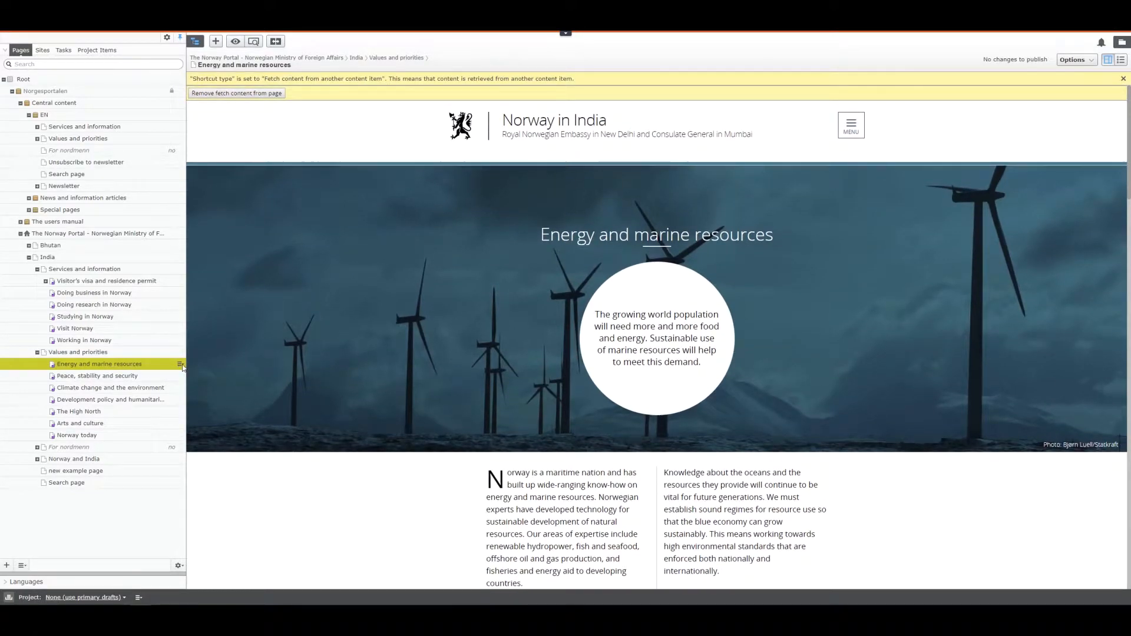
{"action": "left_click", "coordinate": [179, 365]}
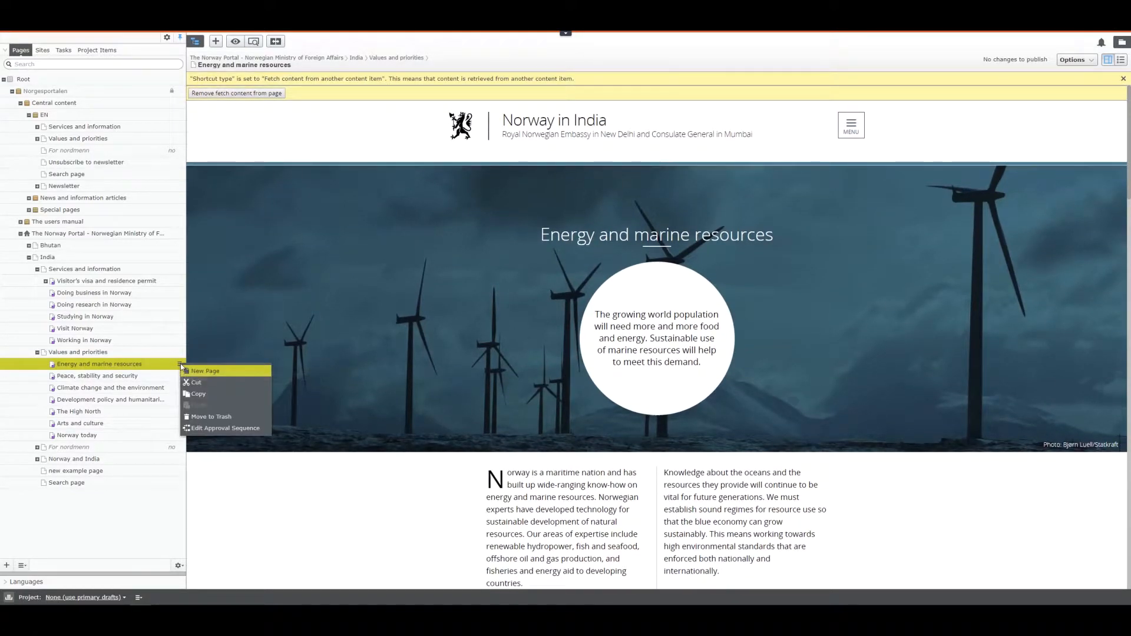
{"action": "left_click", "coordinate": [230, 421]}
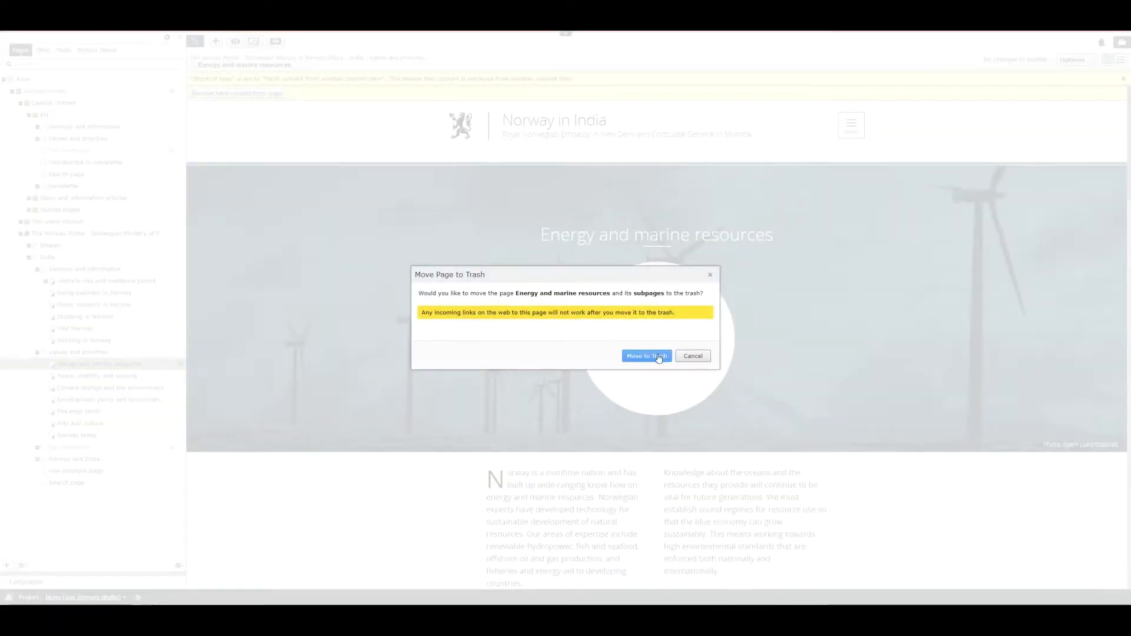
{"action": "left_click", "coordinate": [666, 355]}
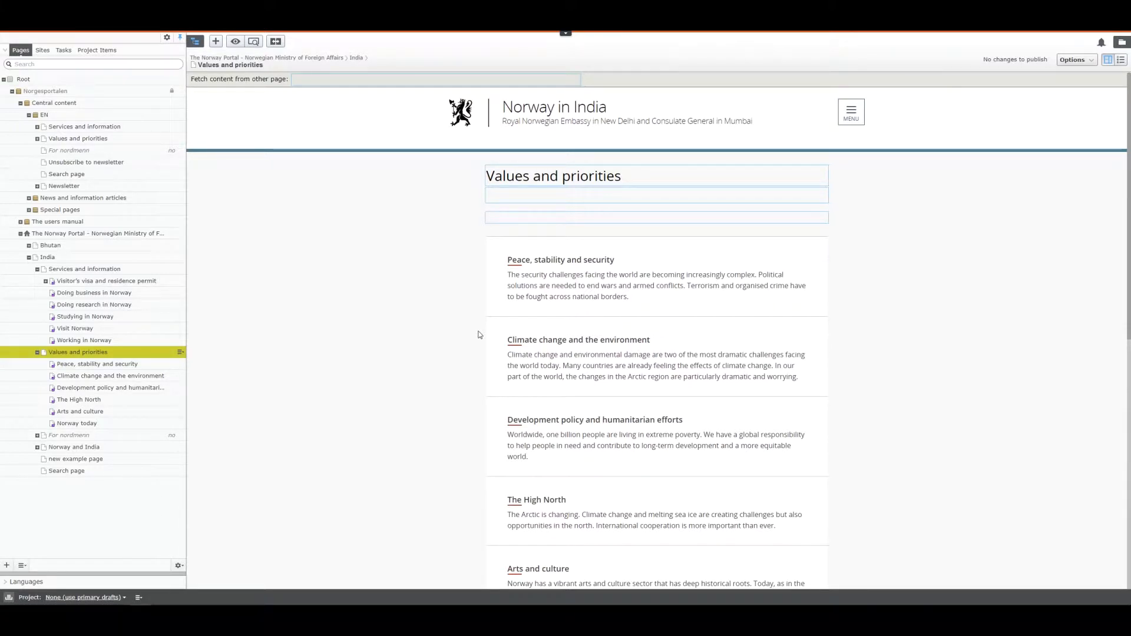
Create a Theme page named "test title" under India's Values and priorities section.
{"action": "left_click", "coordinate": [37, 138]}
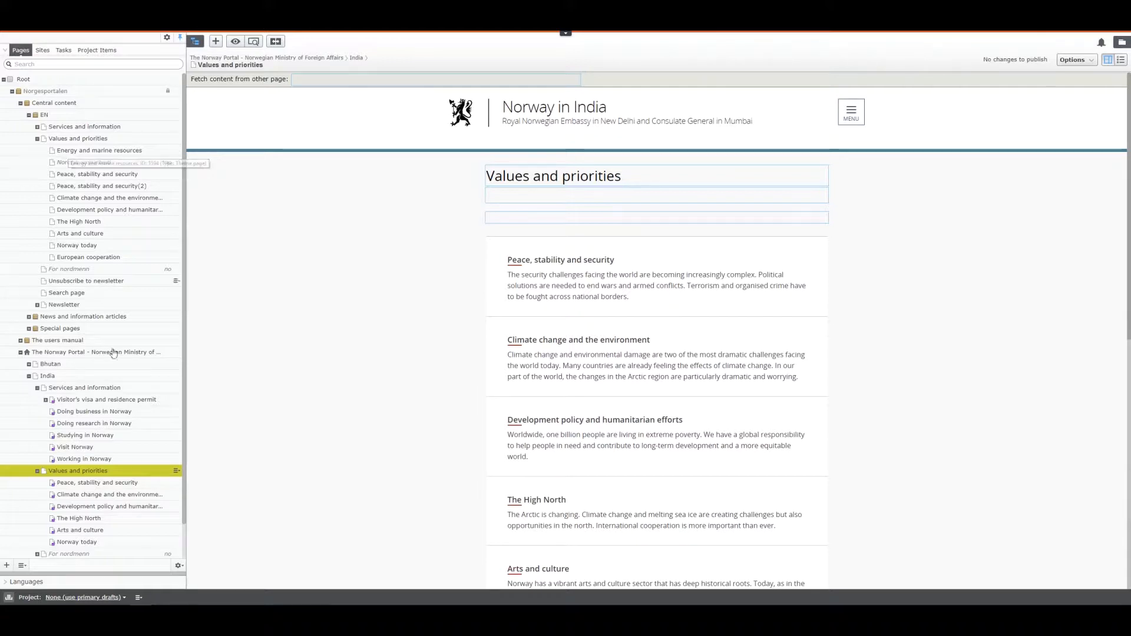
{"action": "left_click", "coordinate": [37, 388]}
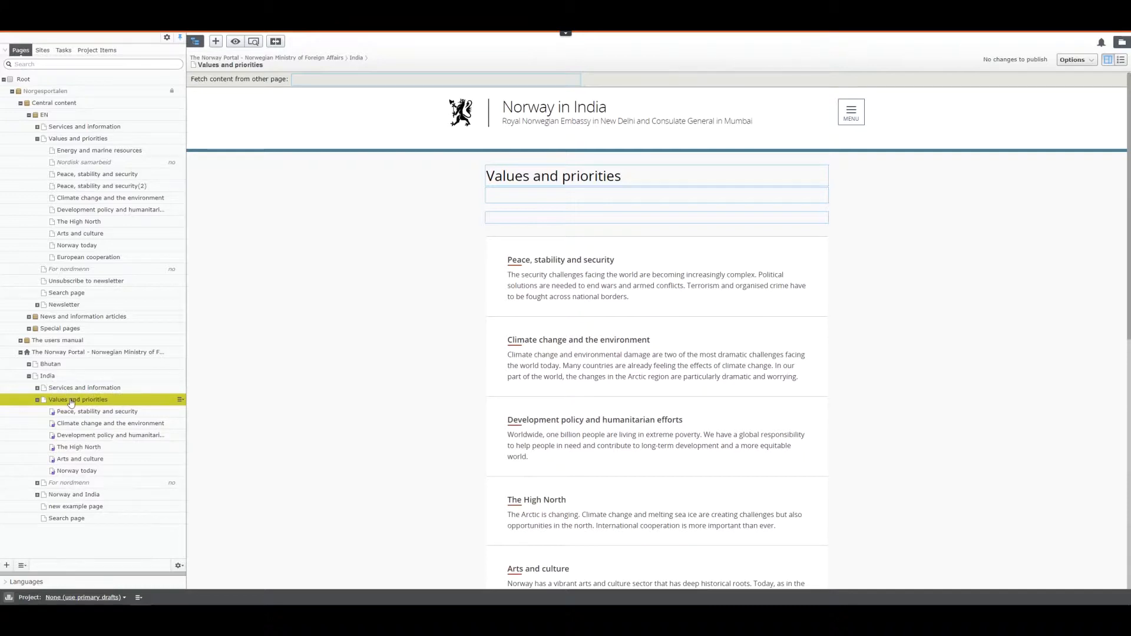
{"action": "left_click", "coordinate": [180, 400]}
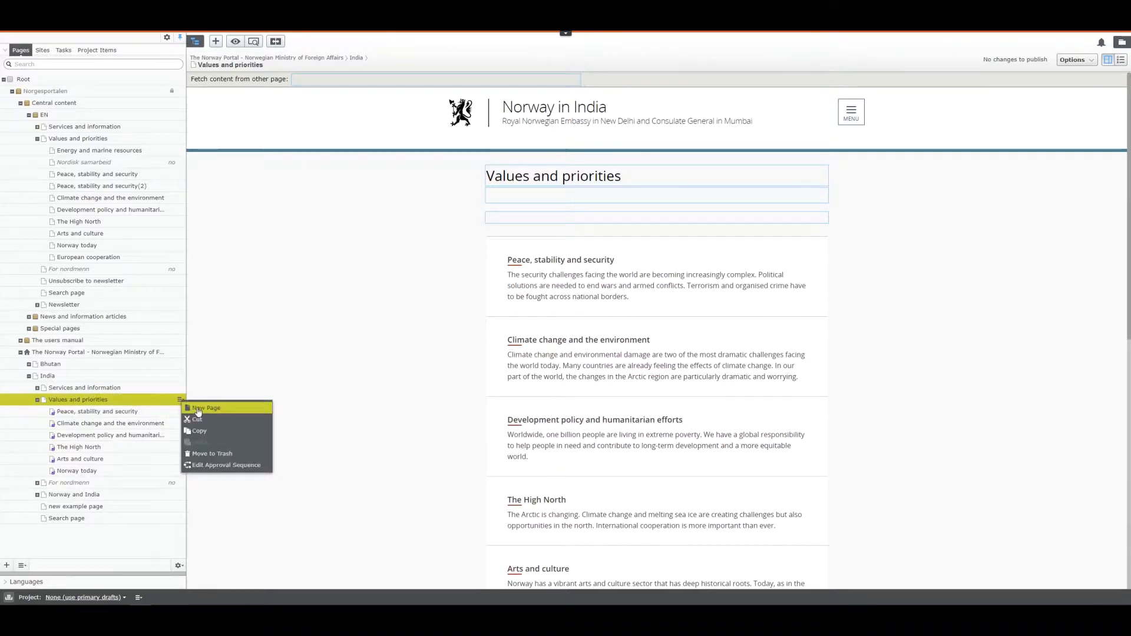
{"action": "left_click", "coordinate": [222, 410]}
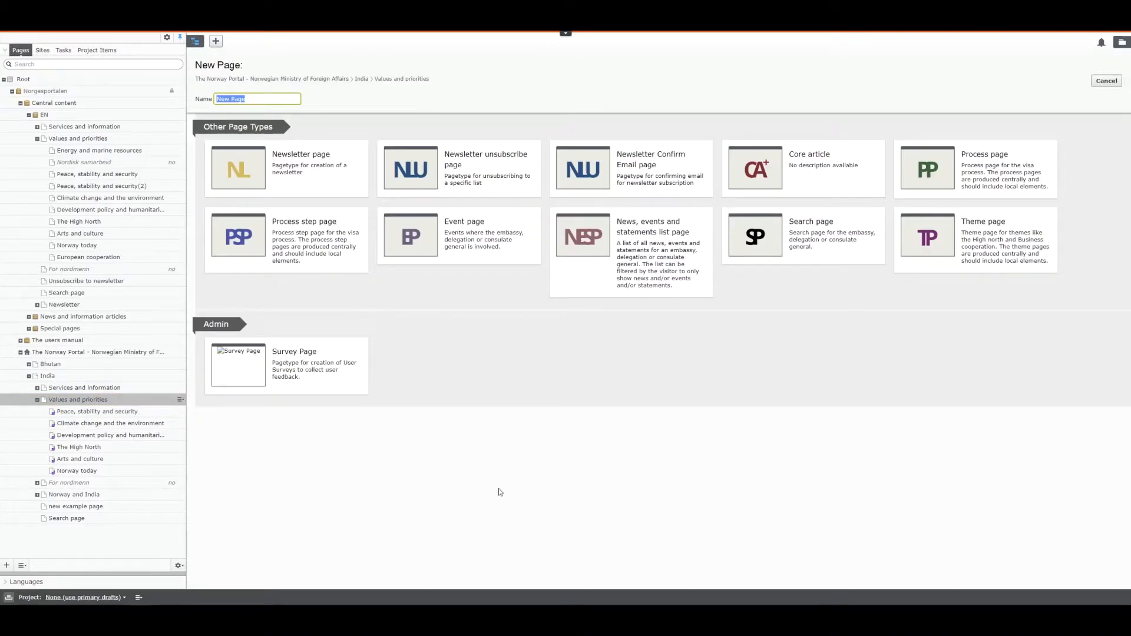
{"action": "left_click", "coordinate": [1010, 248]}
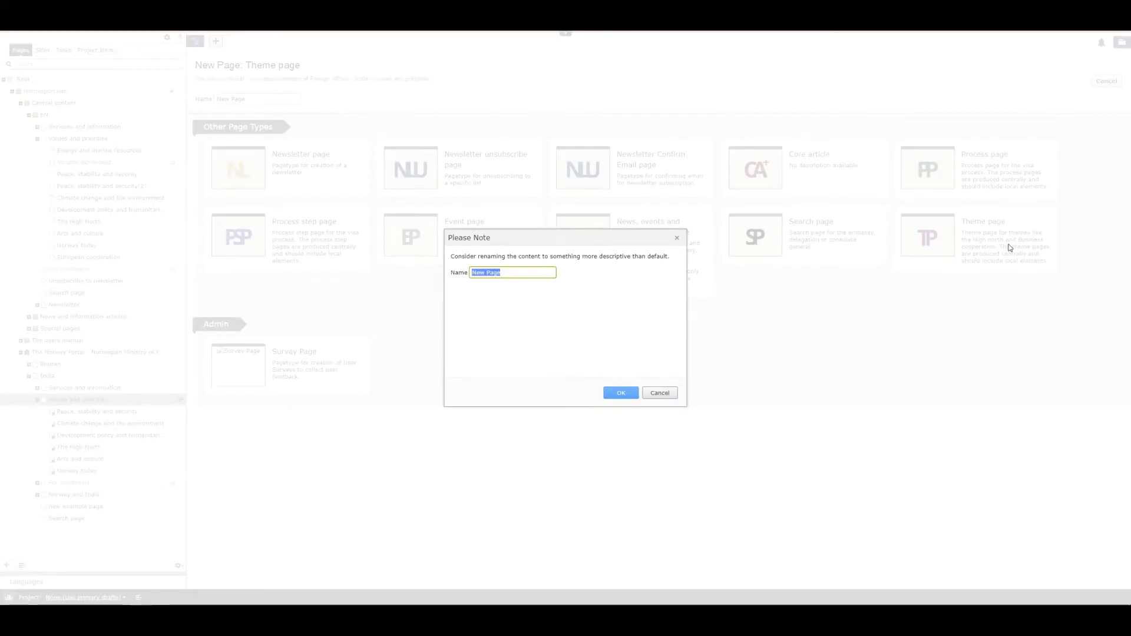
{"action": "type", "text": "test title"}
{"action": "left_click", "coordinate": [628, 393]}
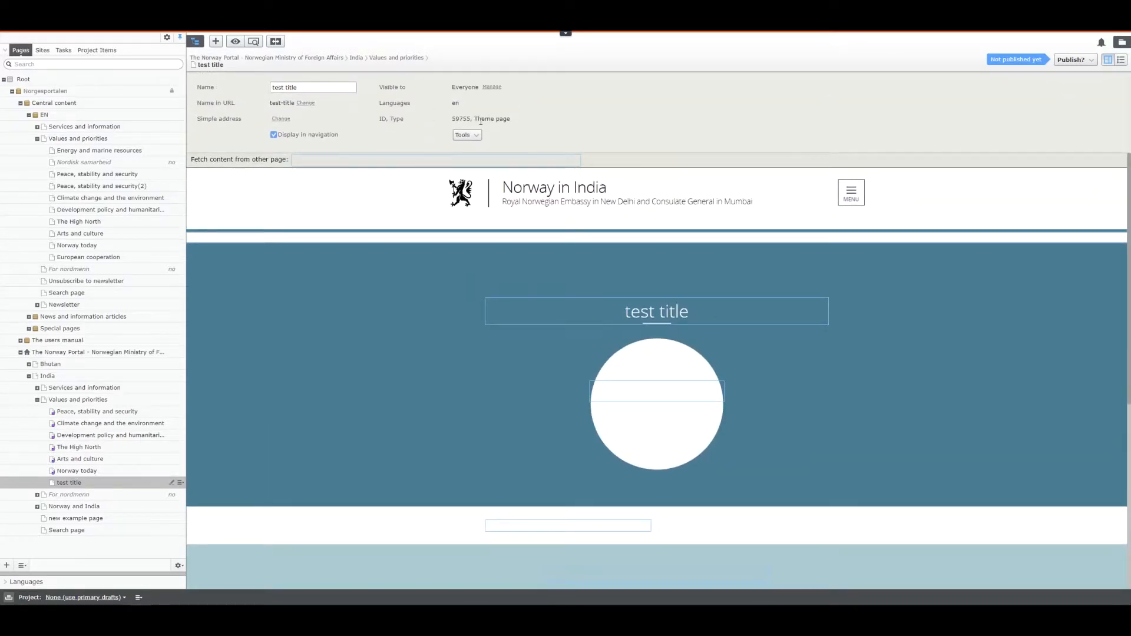
Examine the new page's name property and its "Fetch content from other page" field.
{"action": "left_click_drag", "start_coordinate": [308, 87], "coordinate": [213, 96]}
{"action": "left_click", "coordinate": [432, 252]}
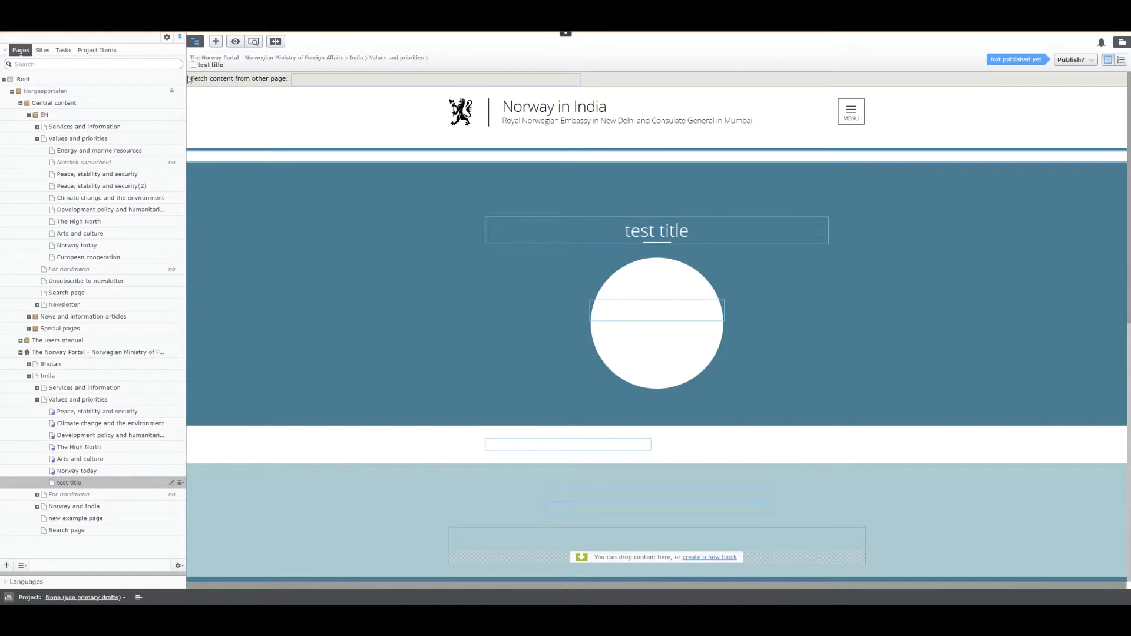
{"action": "left_click_drag", "start_coordinate": [194, 79], "coordinate": [294, 80]}
{"action": "left_click", "coordinate": [272, 87]}
Switch the test title page to the all-properties view and find the Shortcut entry in its settings.
{"action": "left_click", "coordinate": [1122, 61]}
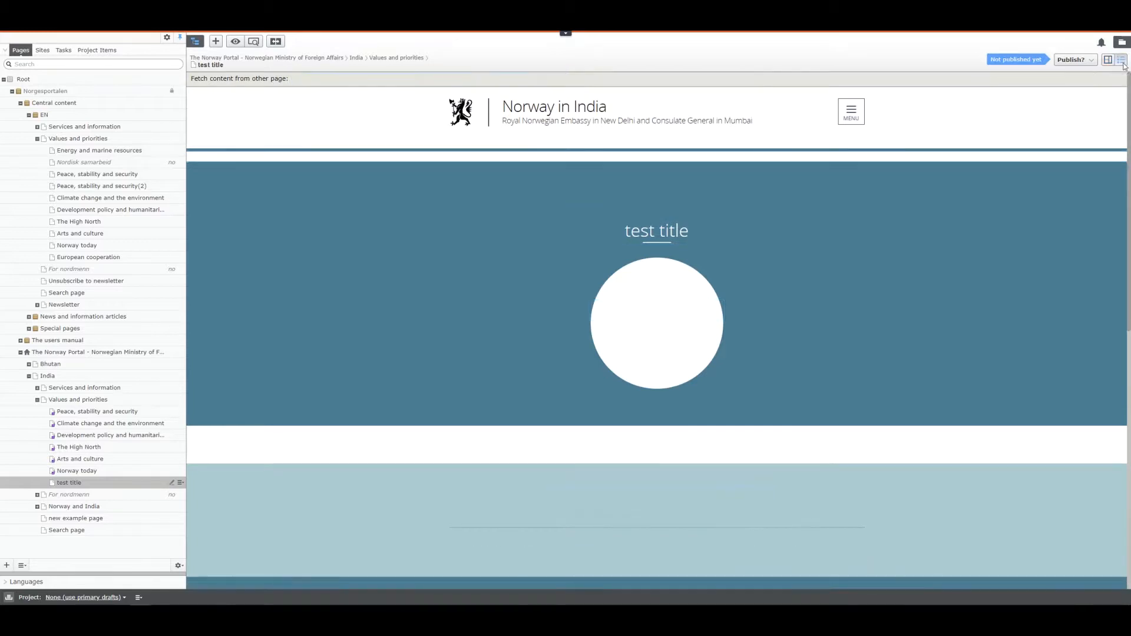
{"action": "left_click", "coordinate": [401, 161]}
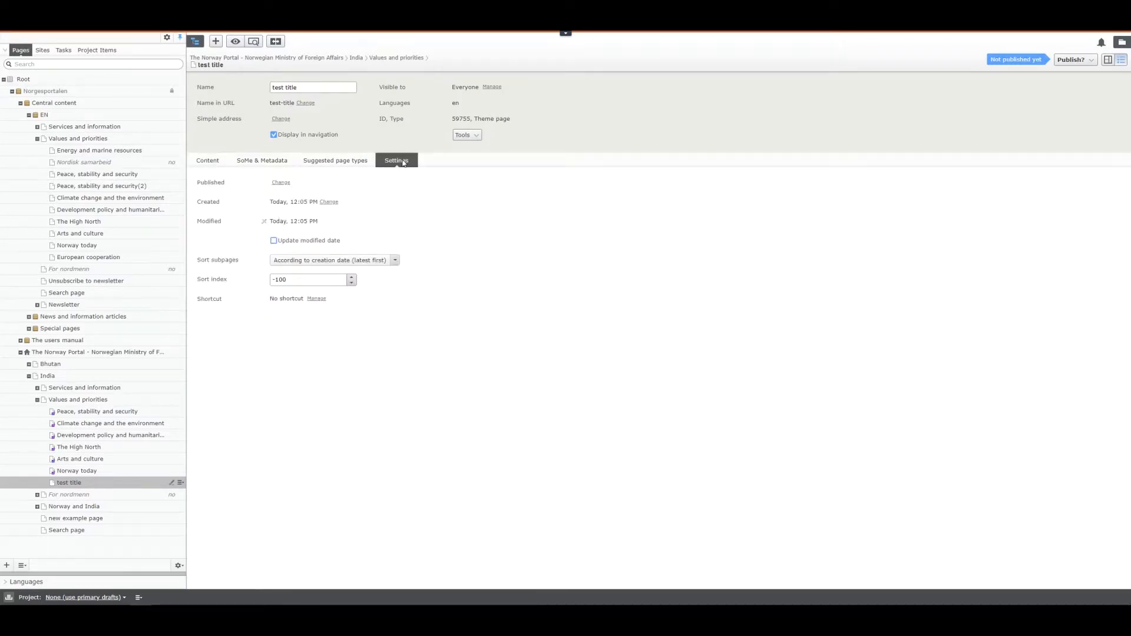
{"action": "double_click", "coordinate": [208, 301]}
Manage the page's shortcut and choose "Fetch content from another content item" as the shortcut type.
{"action": "left_click", "coordinate": [318, 299]}
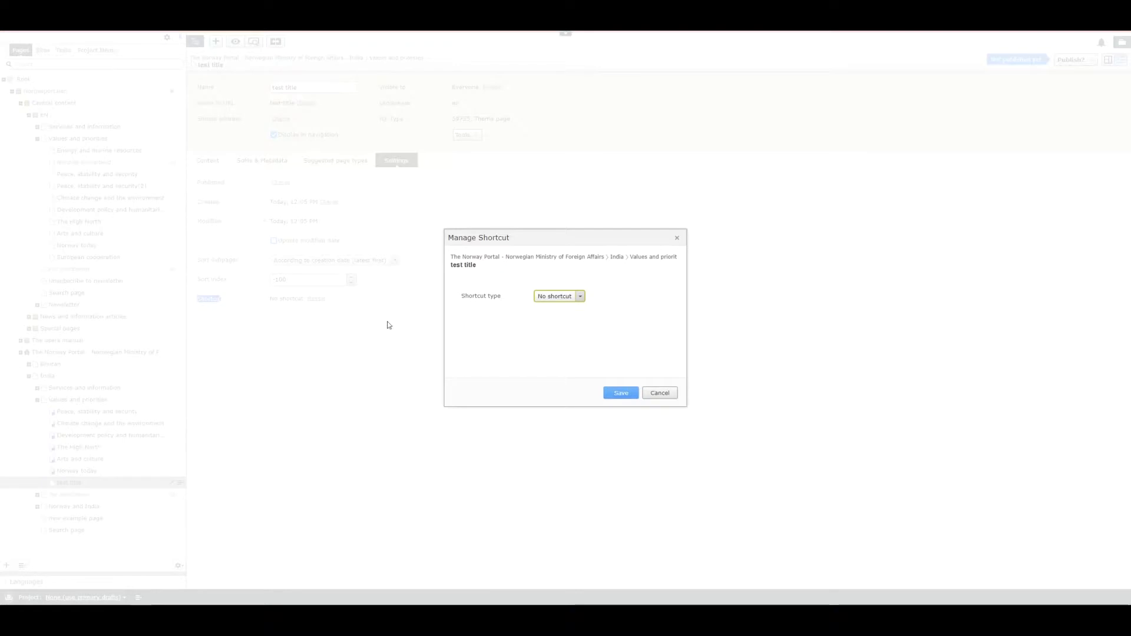
{"action": "left_click", "coordinate": [564, 297]}
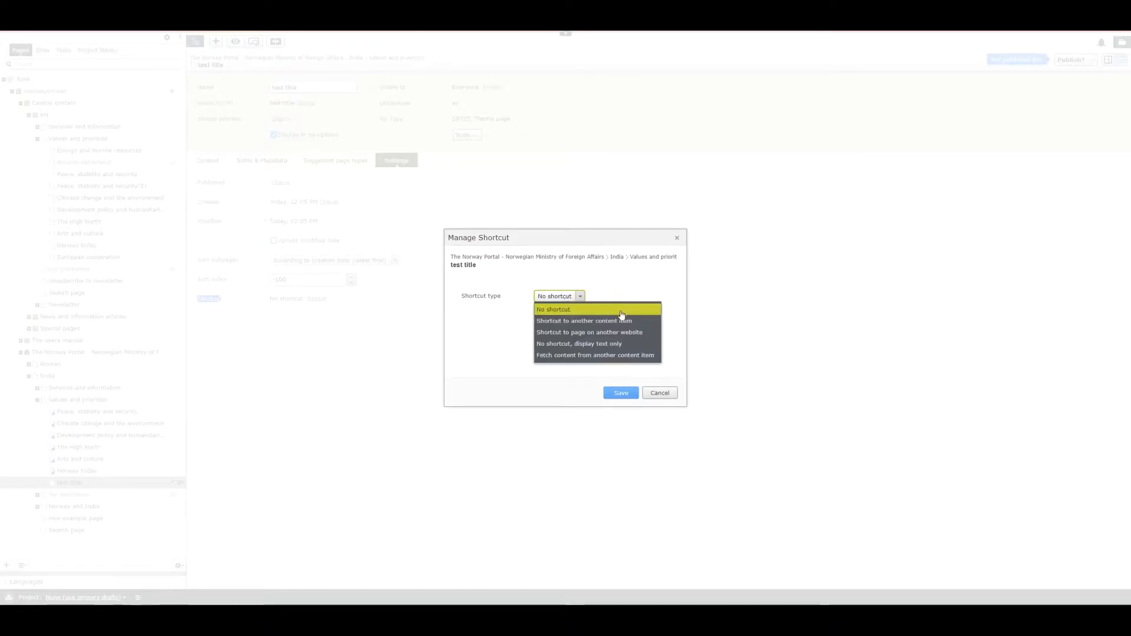
{"action": "left_click", "coordinate": [624, 356]}
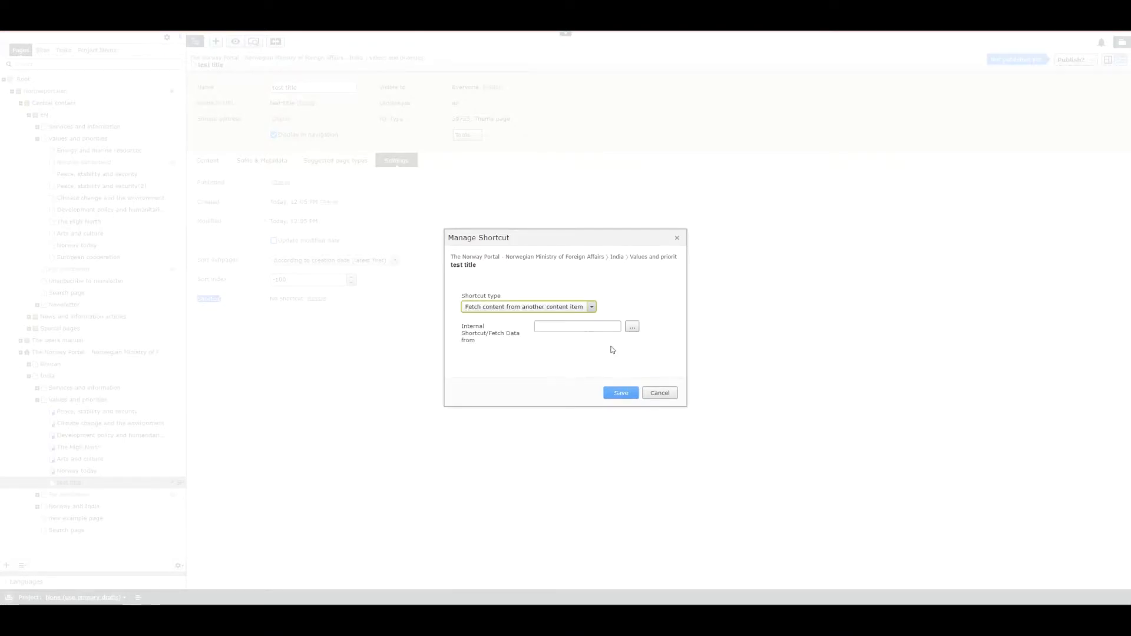
Browse the source content to Norgesportalen > Central content > EN > Values and priorities without picking a page, and cancel the shortcut change.
{"action": "left_click", "coordinate": [633, 329]}
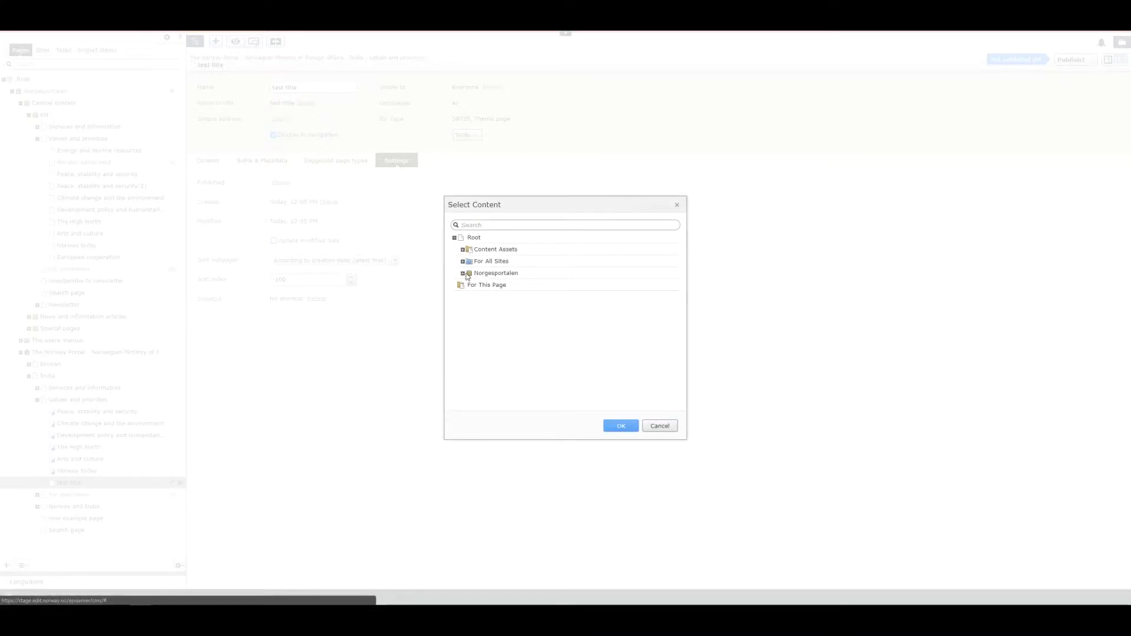
{"action": "left_click", "coordinate": [463, 273]}
{"action": "left_click", "coordinate": [471, 285]}
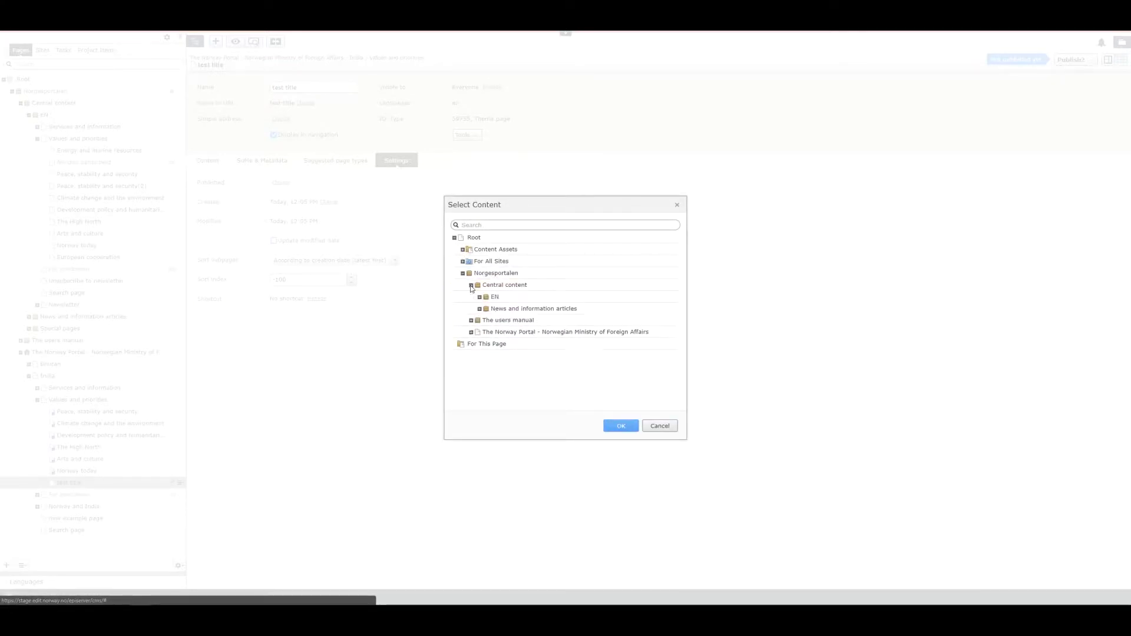
{"action": "left_click", "coordinate": [481, 298]}
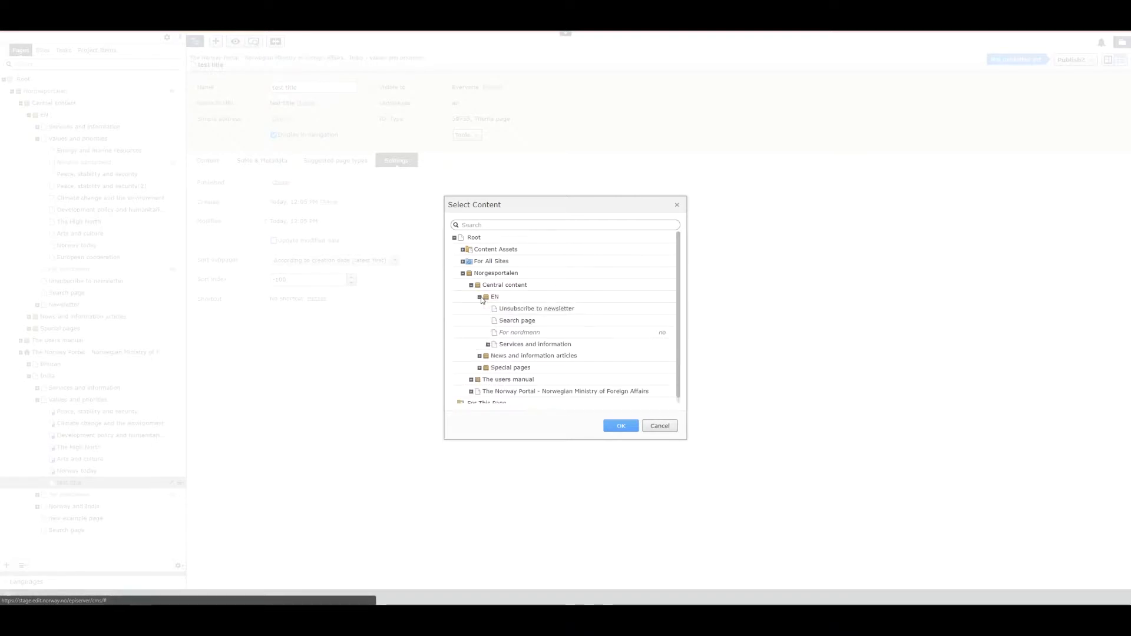
{"action": "left_click", "coordinate": [488, 356]}
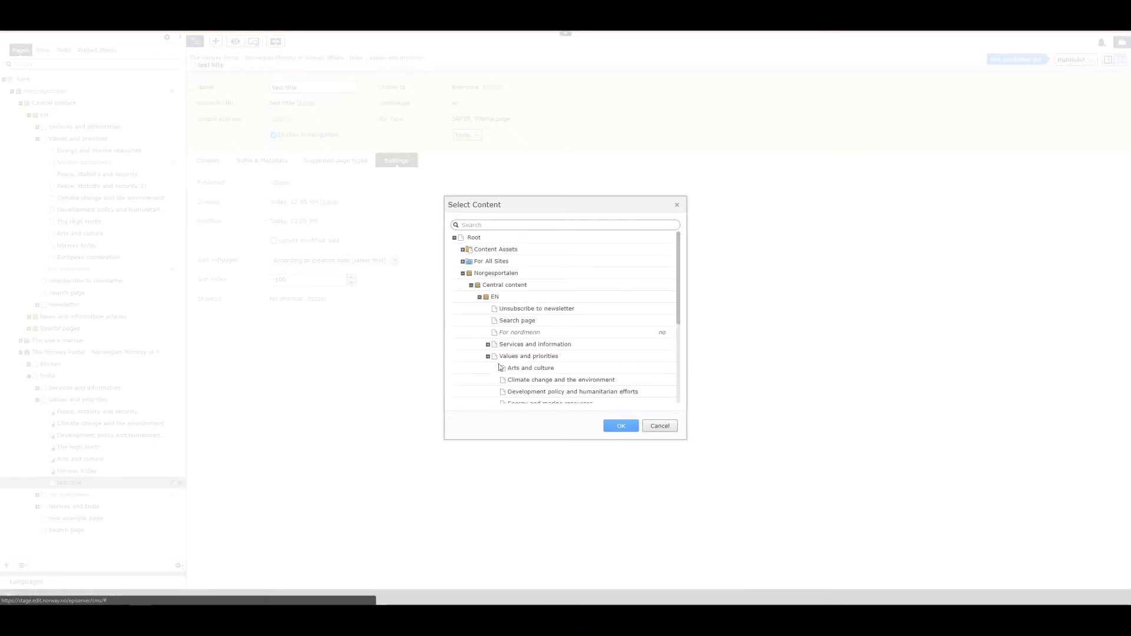
{"action": "scroll", "coordinate": [529, 388], "scroll_direction": "down", "scroll_amount": 3}
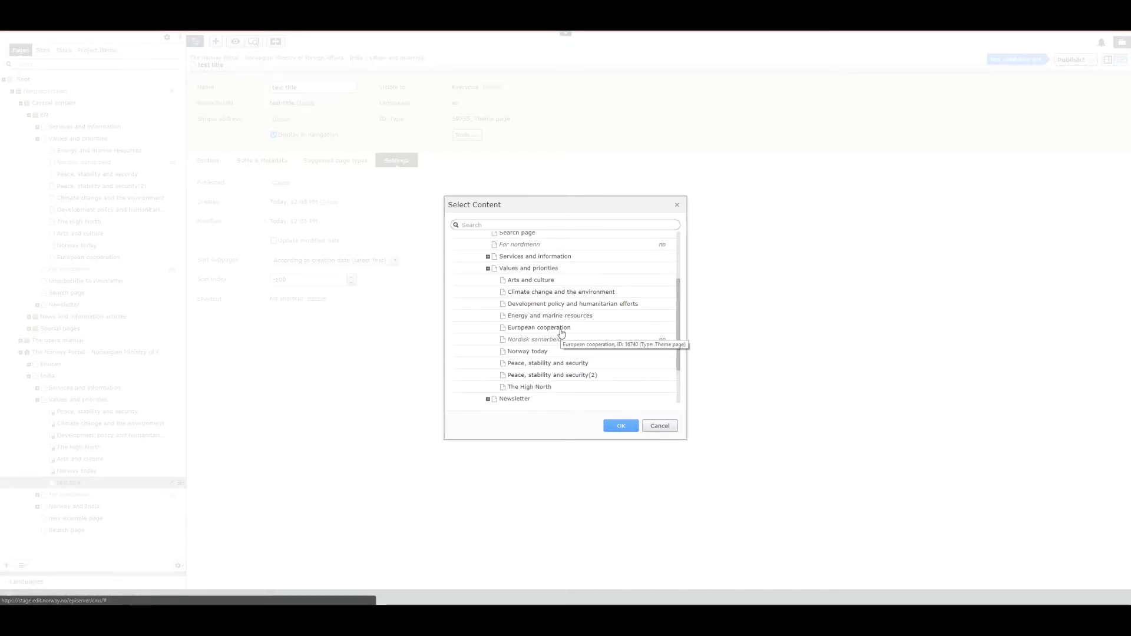
{"action": "left_click", "coordinate": [622, 426]}
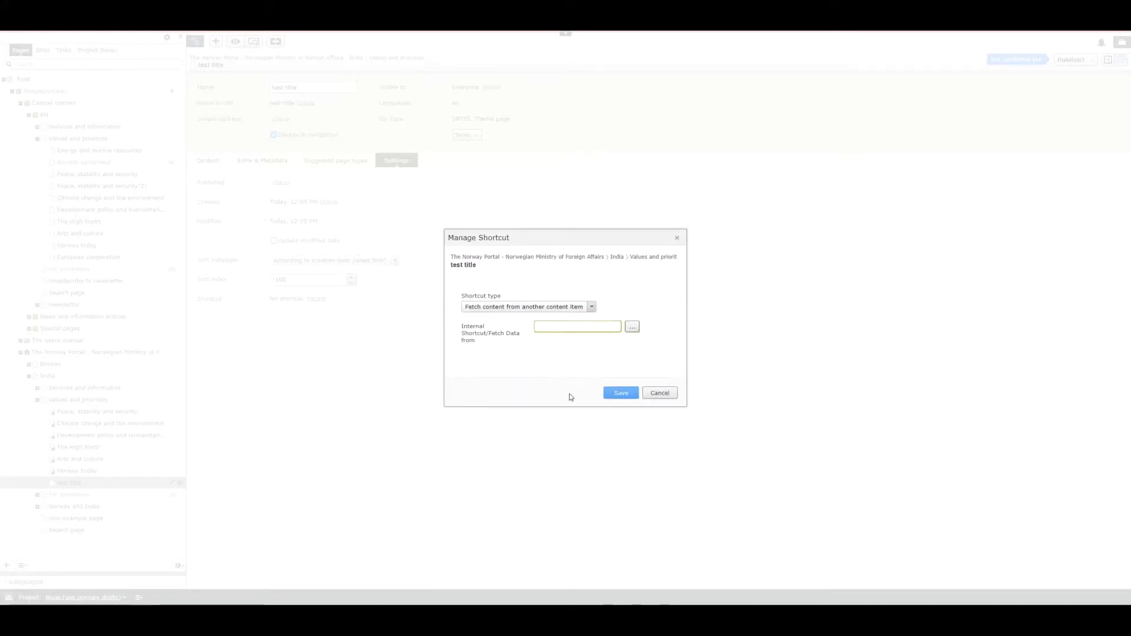
{"action": "left_click", "coordinate": [659, 394]}
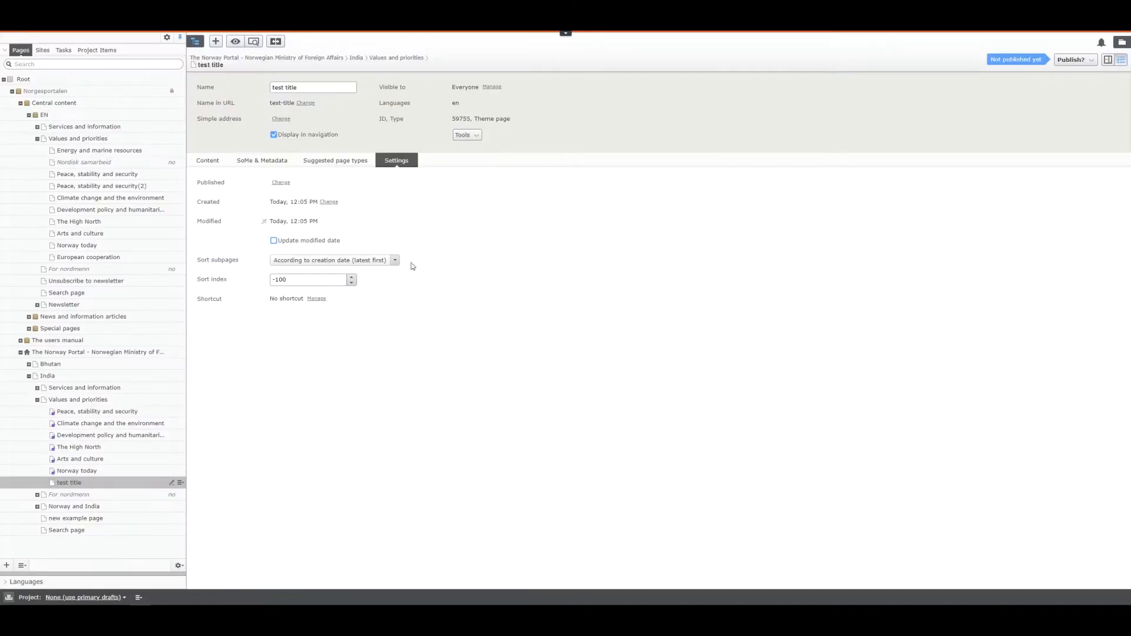
Set the test title page to fetch its content from the central Energy and marine resources page, working in on-page editing view.
{"action": "left_click", "coordinate": [1108, 60]}
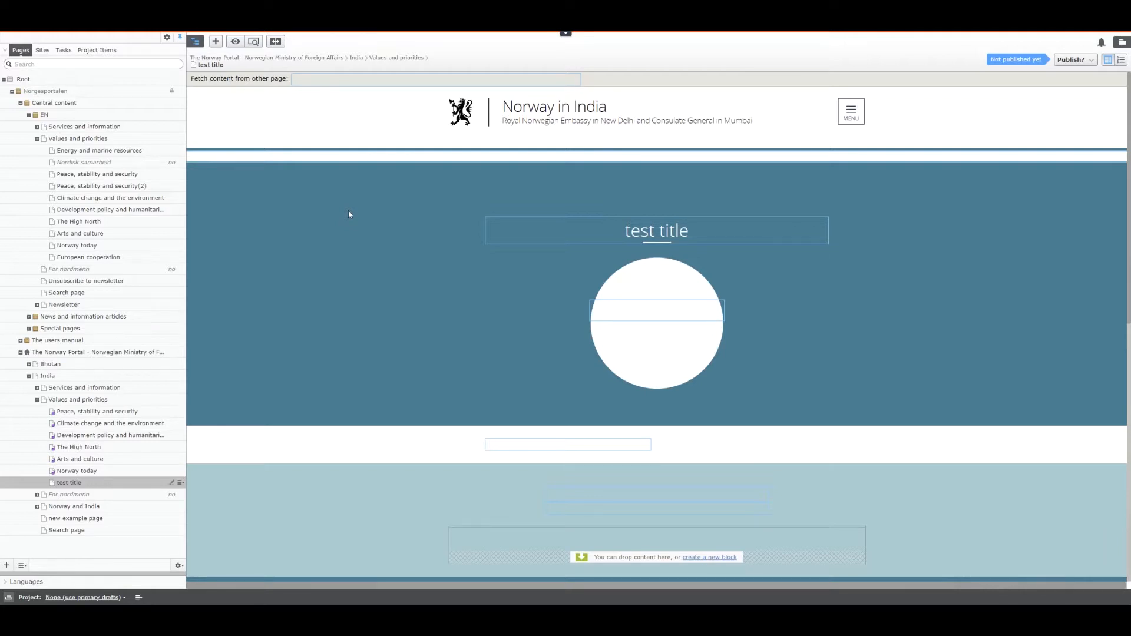
{"action": "left_click_drag", "start_coordinate": [67, 150], "coordinate": [342, 83]}
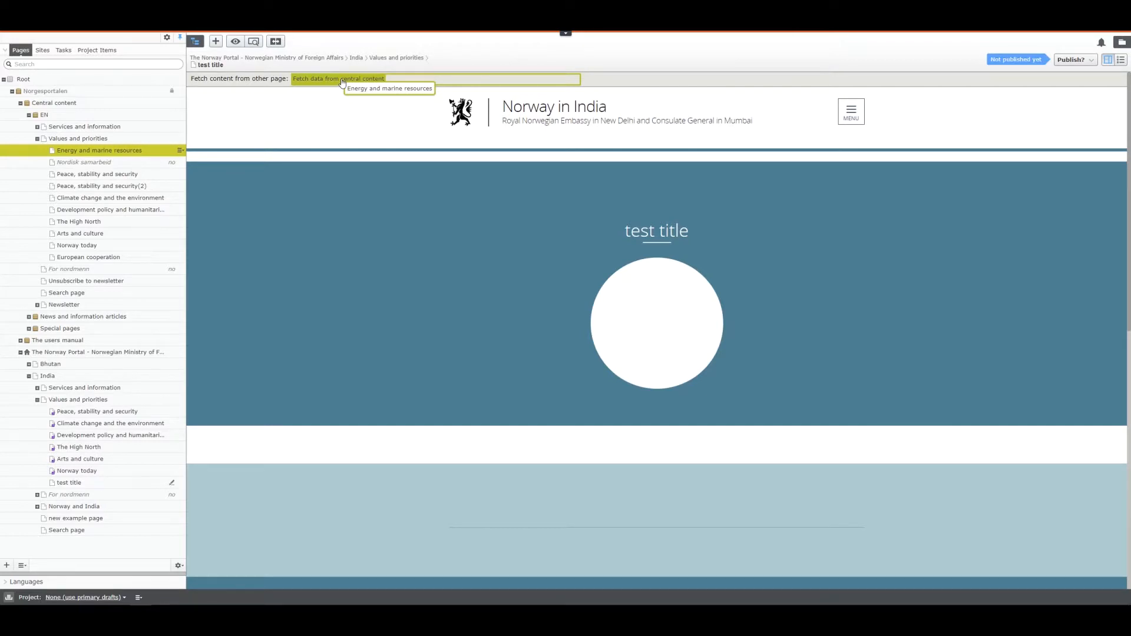
{"action": "left_click_drag", "start_coordinate": [343, 82], "coordinate": [342, 83]}
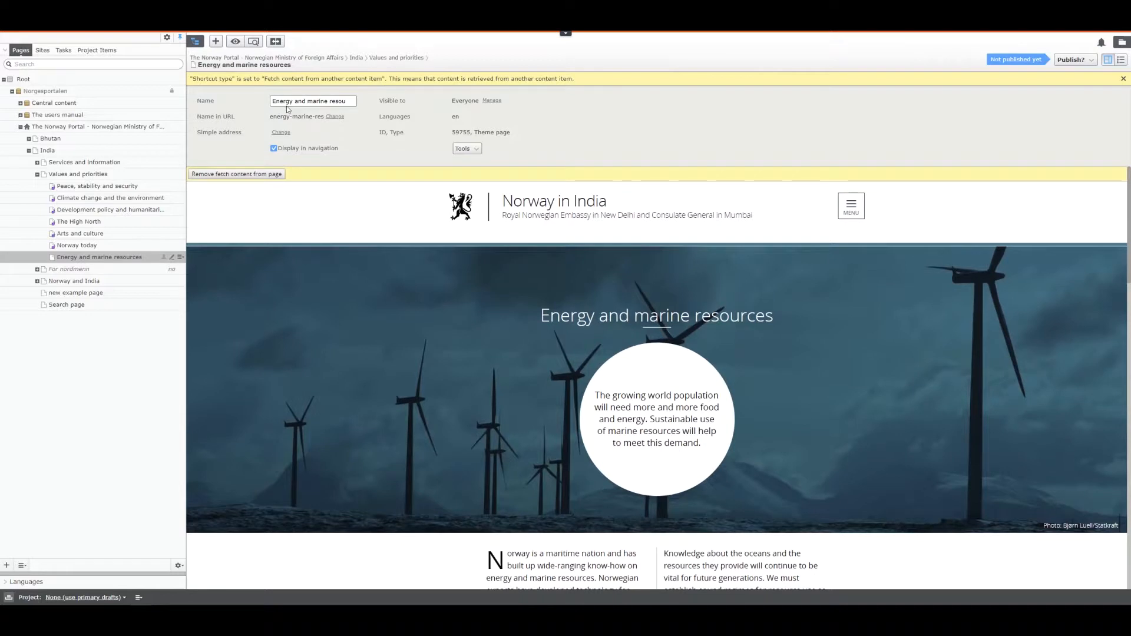
Examine the fetched Energy and marine resources page from start to end and its additional content fields in the all-properties view.
{"action": "scroll", "coordinate": [460, 277], "scroll_direction": "down", "scroll_amount": 10}
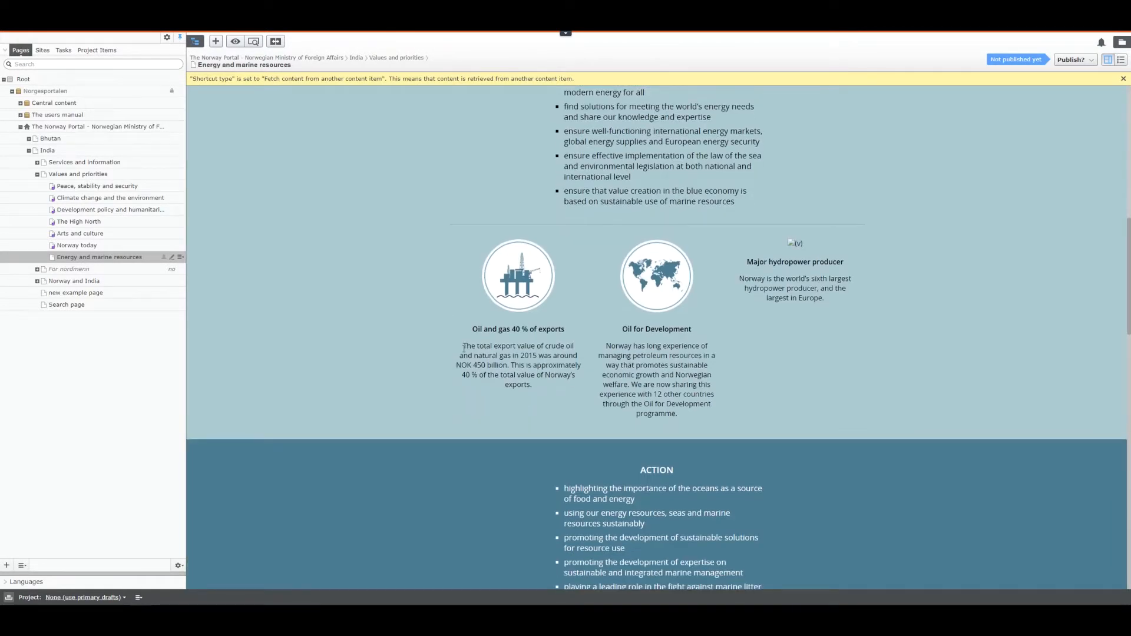
{"action": "scroll", "coordinate": [464, 348], "scroll_direction": "down", "scroll_amount": 10}
{"action": "scroll", "coordinate": [465, 353], "scroll_direction": "down", "scroll_amount": 9}
{"action": "scroll", "coordinate": [464, 353], "scroll_direction": "up", "scroll_amount": 10}
{"action": "scroll", "coordinate": [464, 352], "scroll_direction": "up", "scroll_amount": 15}
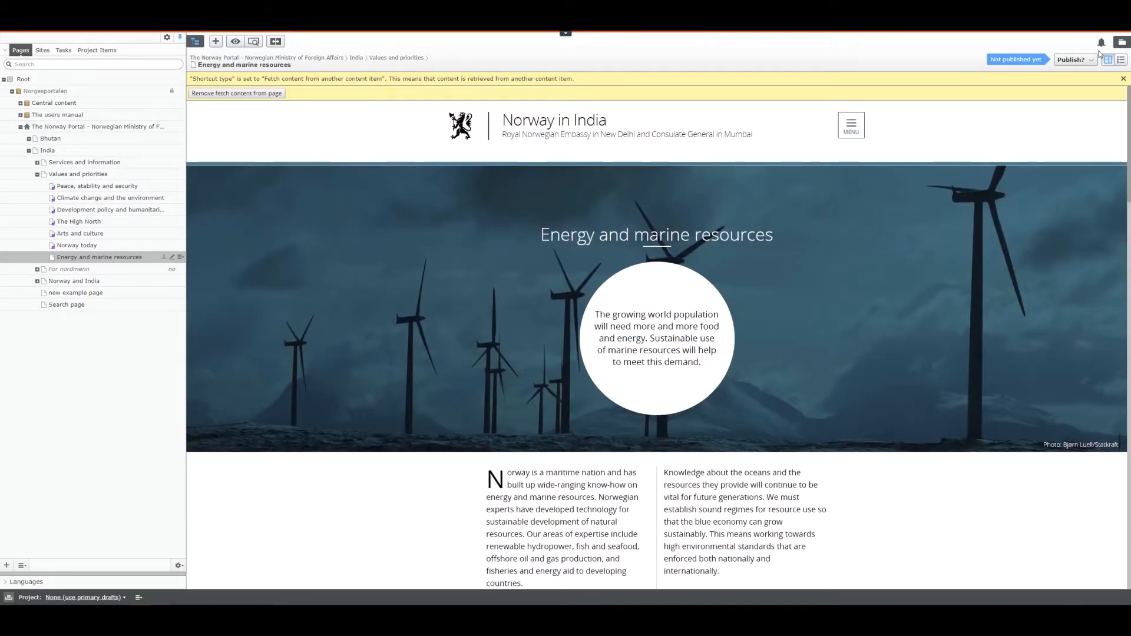
{"action": "left_click", "coordinate": [1122, 60]}
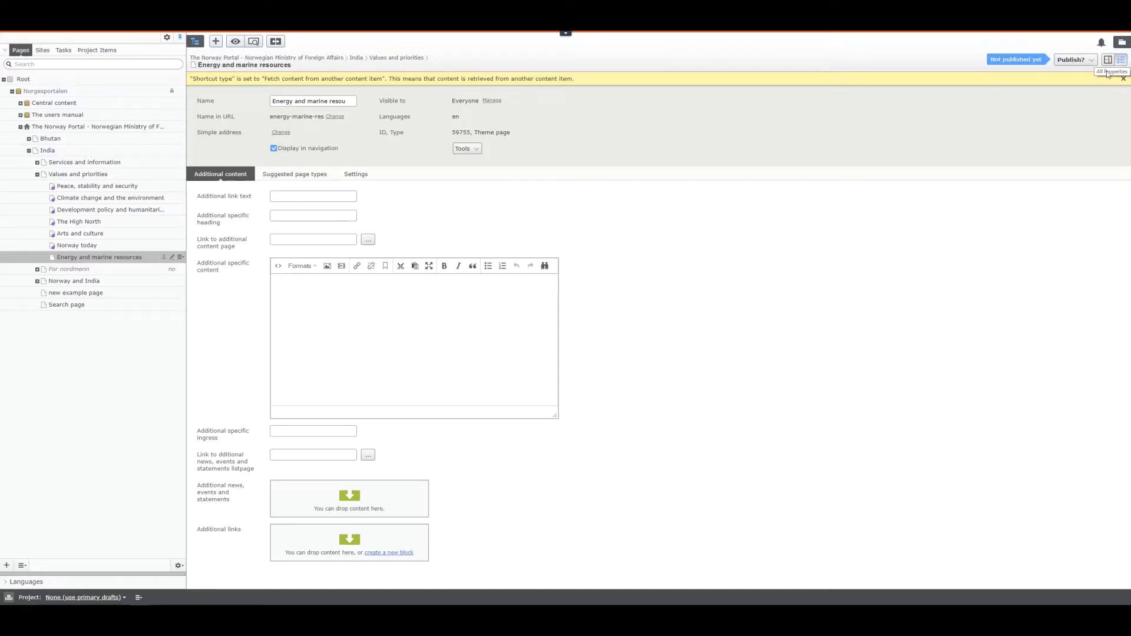
{"action": "left_click_drag", "start_coordinate": [198, 197], "coordinate": [257, 203]}
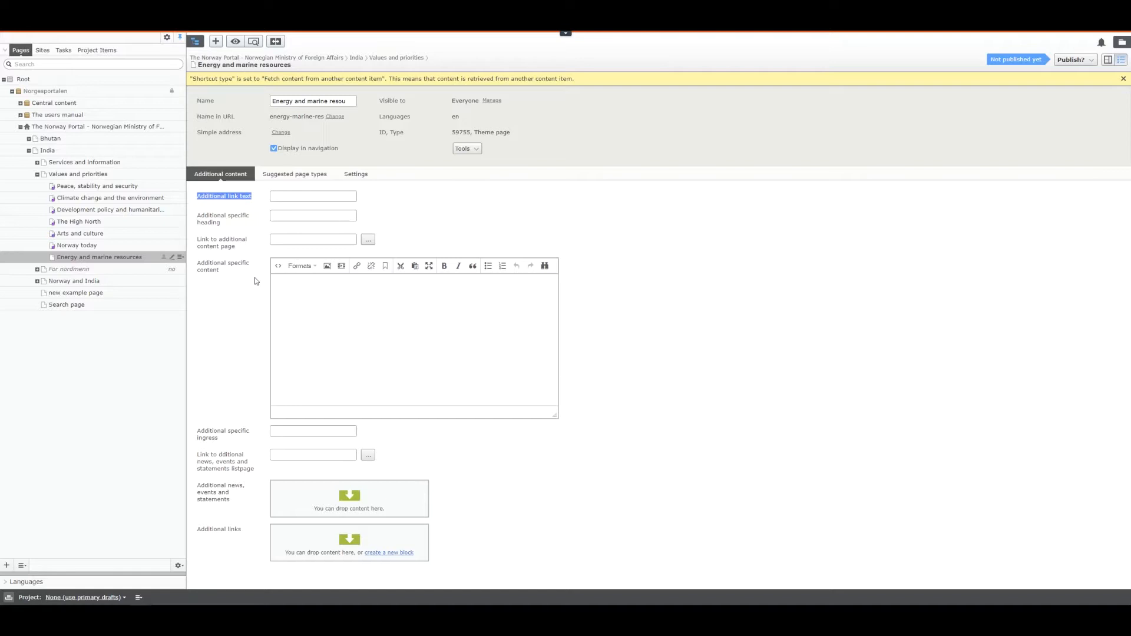
{"action": "left_click", "coordinate": [610, 323]}
Return to on-page editing and publish India's Energy and marine resources page.
{"action": "left_click", "coordinate": [1114, 60]}
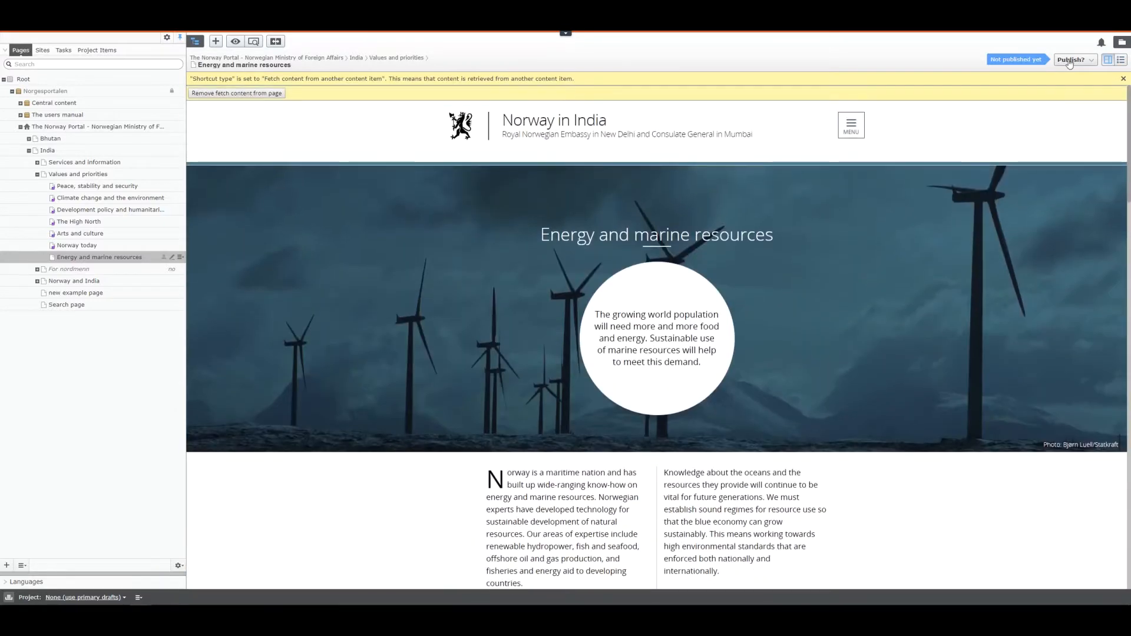
{"action": "left_click", "coordinate": [1070, 62]}
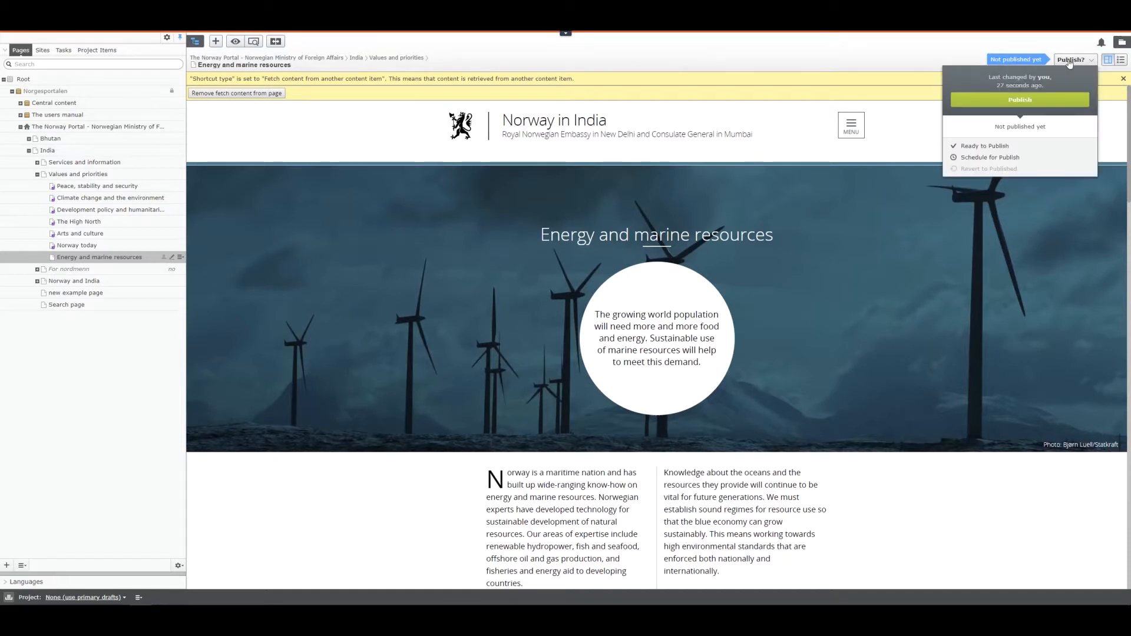
{"action": "left_click", "coordinate": [1012, 99]}
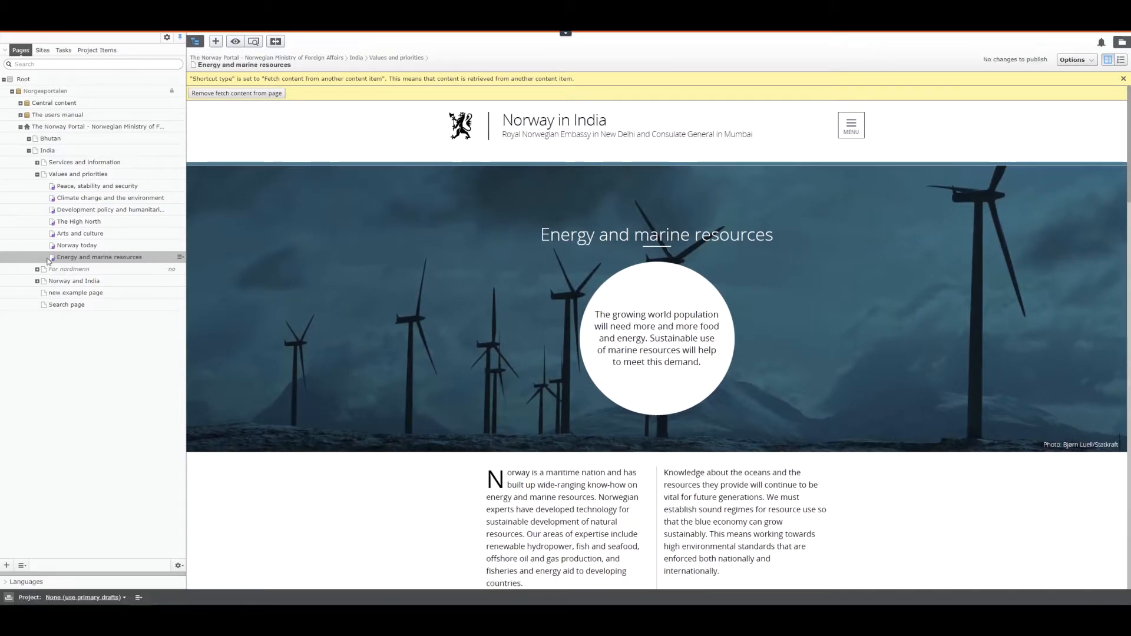
Add the Energy and marine resources page to the India front page's Values and priorities area, below The High North and Arts and culture.
{"action": "left_click", "coordinate": [45, 150]}
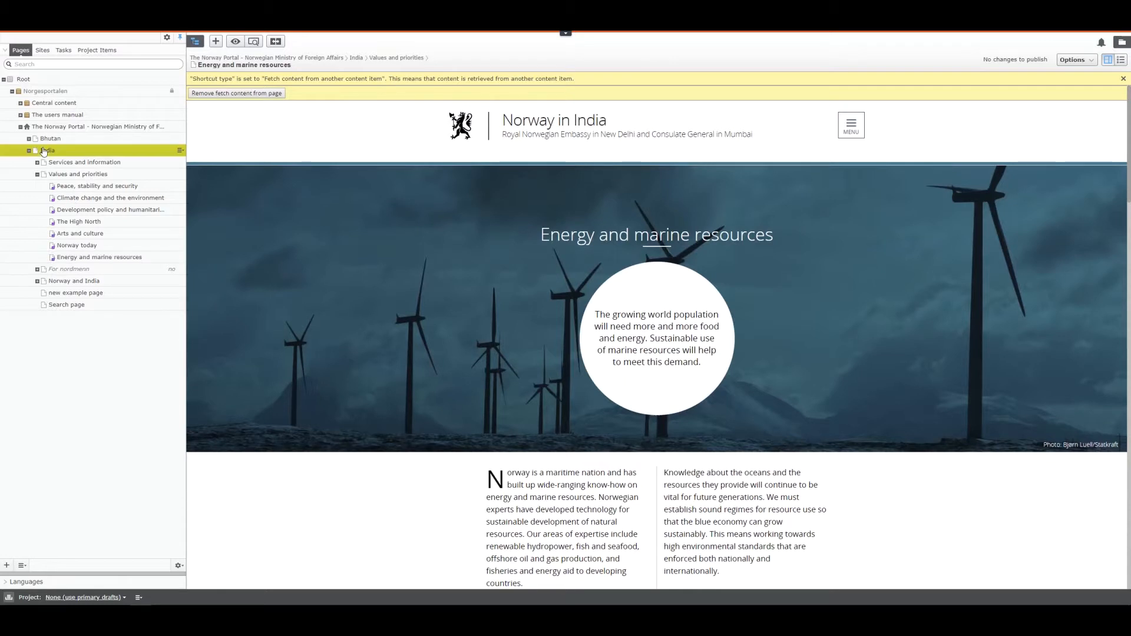
{"action": "scroll", "coordinate": [350, 360], "scroll_direction": "down", "scroll_amount": 15}
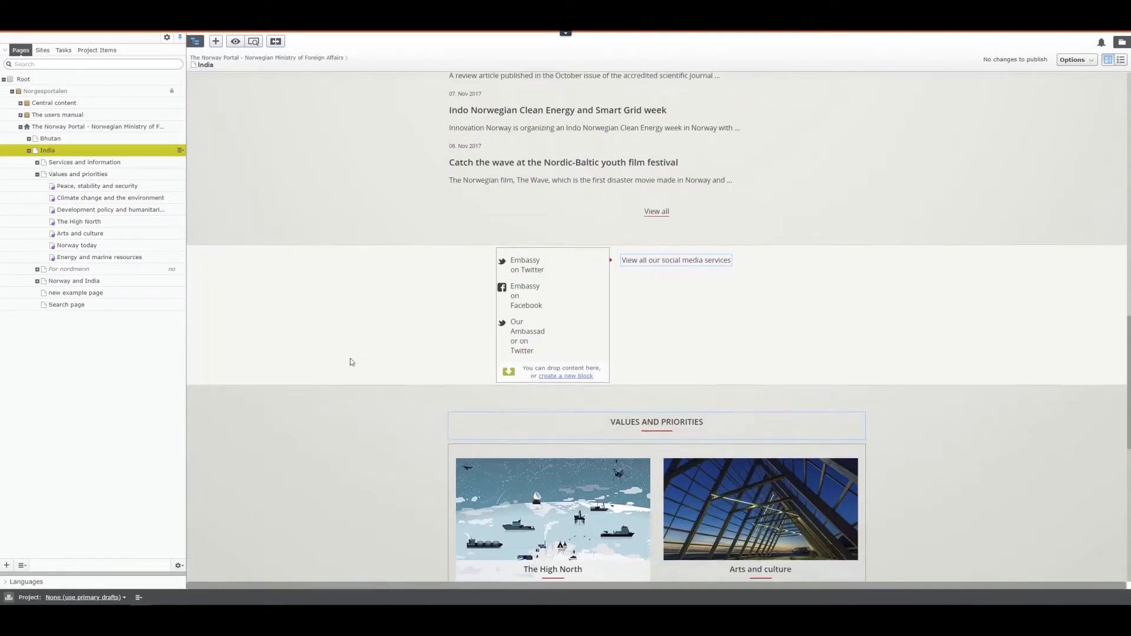
{"action": "left_click_drag", "start_coordinate": [103, 258], "coordinate": [472, 414]}
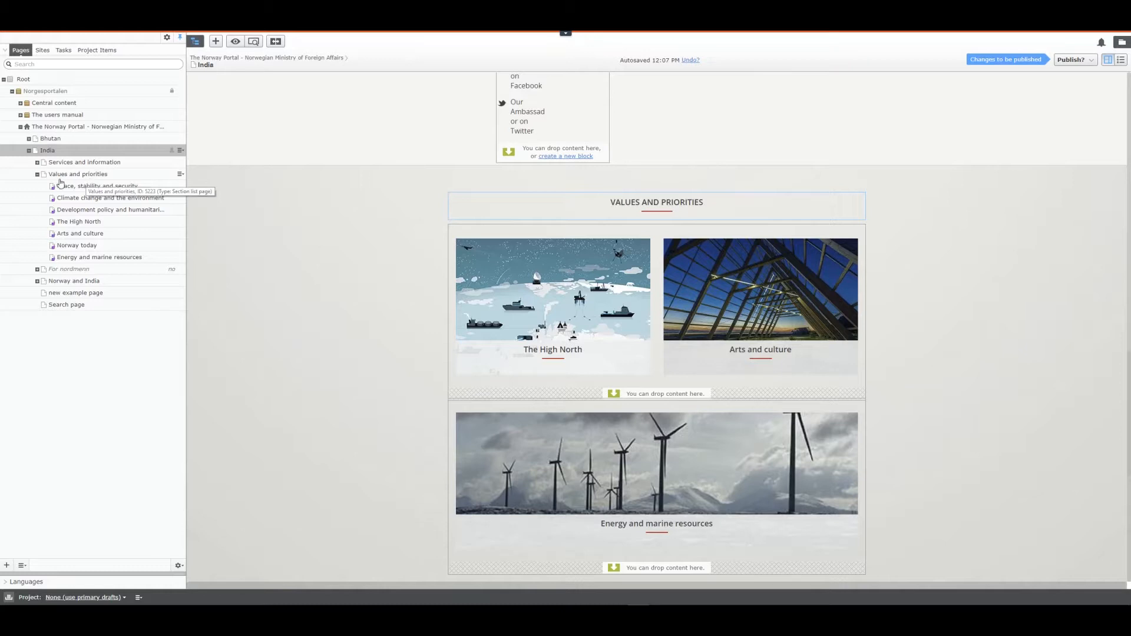
Expand India's Services and information and Values and priorities sections in the page tree and open Peace, stability and security.
{"action": "left_click", "coordinate": [37, 174]}
{"action": "left_click", "coordinate": [37, 163]}
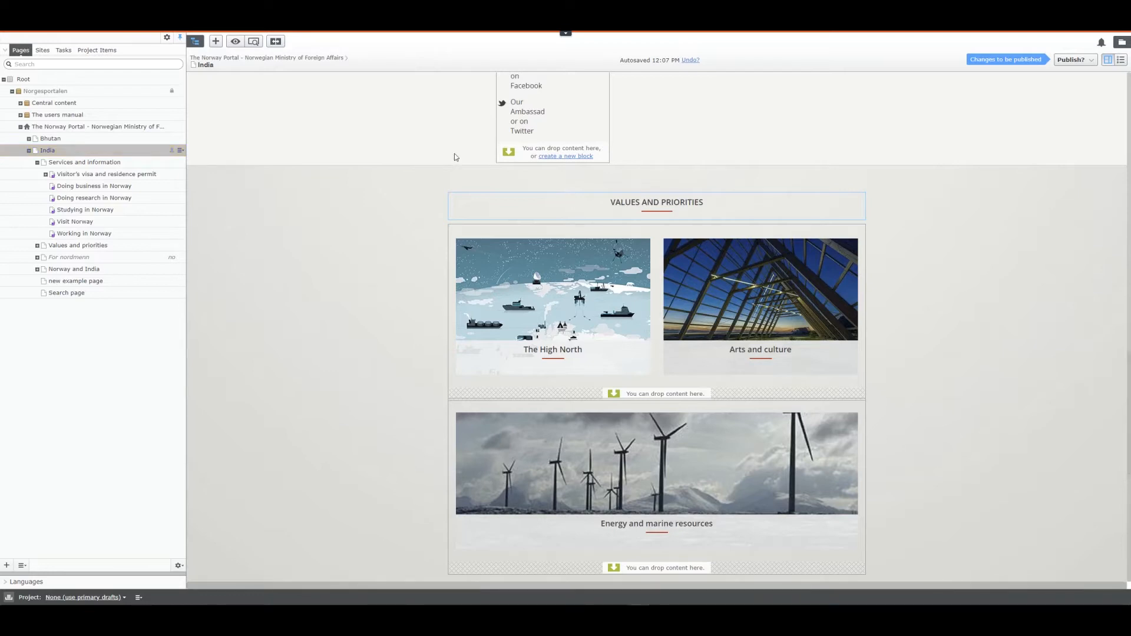
{"action": "left_click", "coordinate": [38, 246]}
{"action": "left_click", "coordinate": [80, 258]}
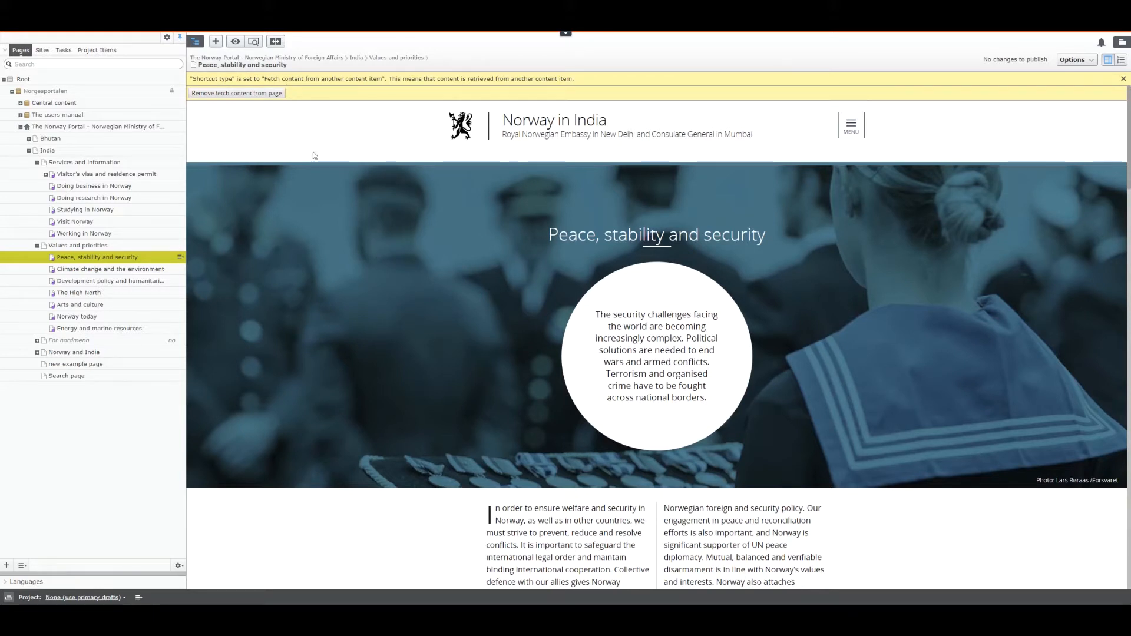
Try to remove the fetched content from India's Peace, stability and security page, and reopen the page.
{"action": "left_click", "coordinate": [248, 97]}
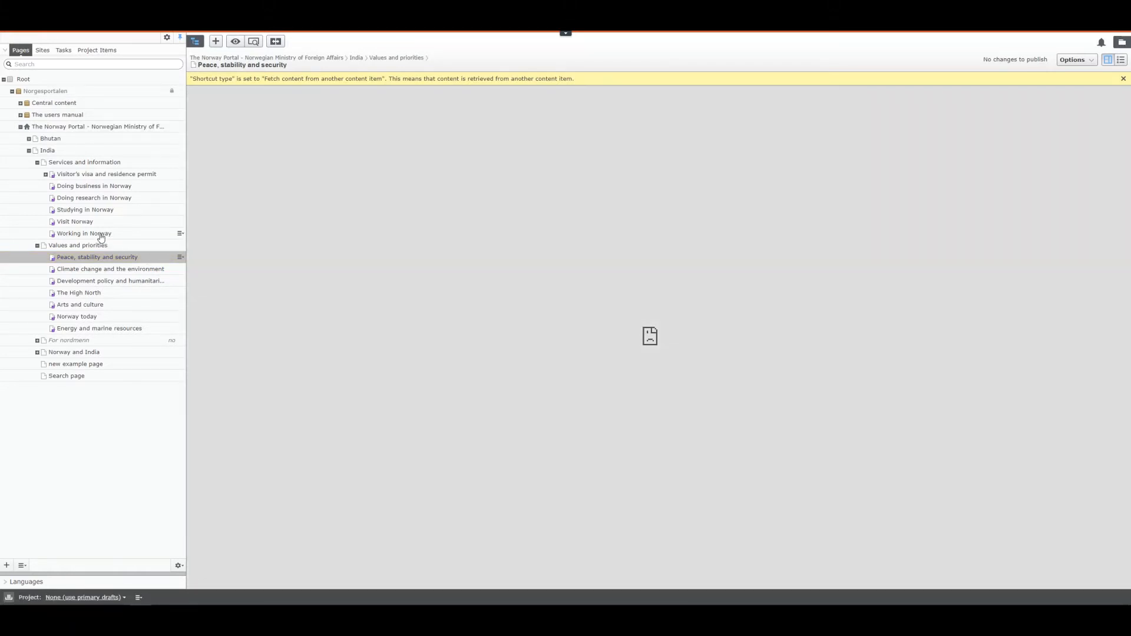
{"action": "left_click", "coordinate": [101, 236]}
{"action": "left_click", "coordinate": [95, 259]}
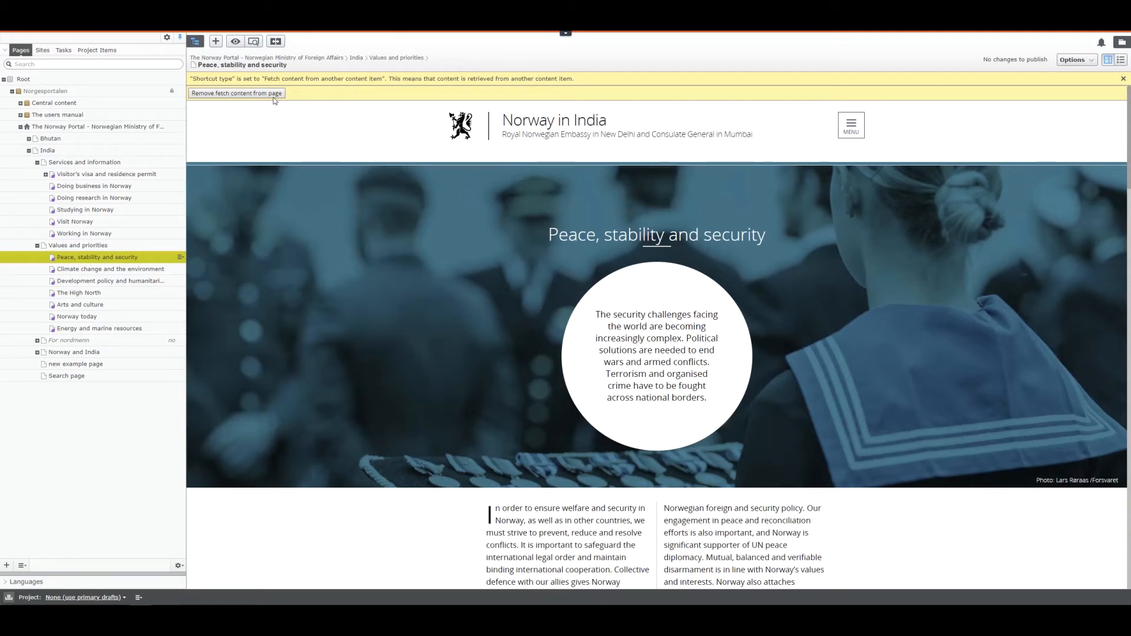
Examine the centrally fetched intro, body text and aims on the Peace, stability and security page.
{"action": "left_click_drag", "start_coordinate": [620, 310], "coordinate": [723, 417]}
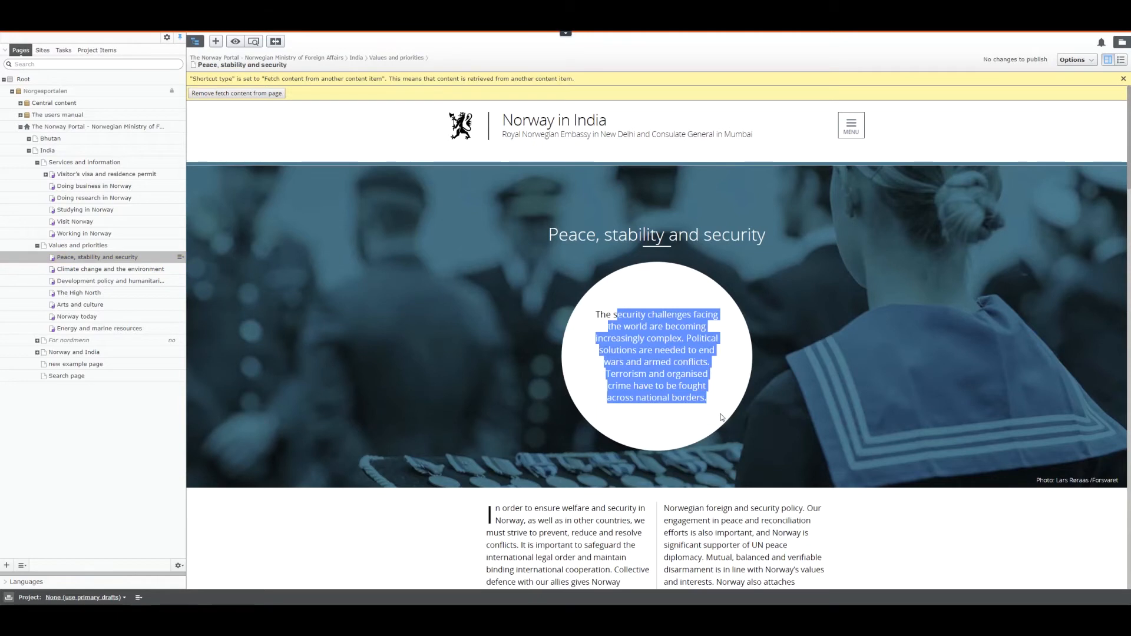
{"action": "scroll", "coordinate": [647, 446], "scroll_direction": "down", "scroll_amount": 7}
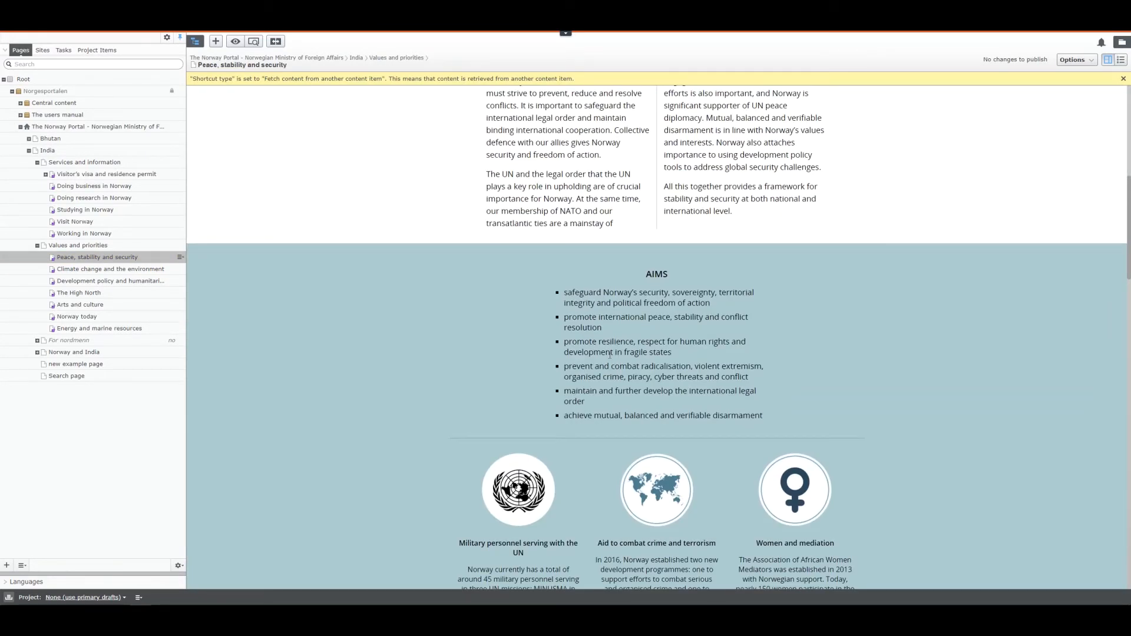
{"action": "scroll", "coordinate": [610, 354], "scroll_direction": "up", "scroll_amount": 5}
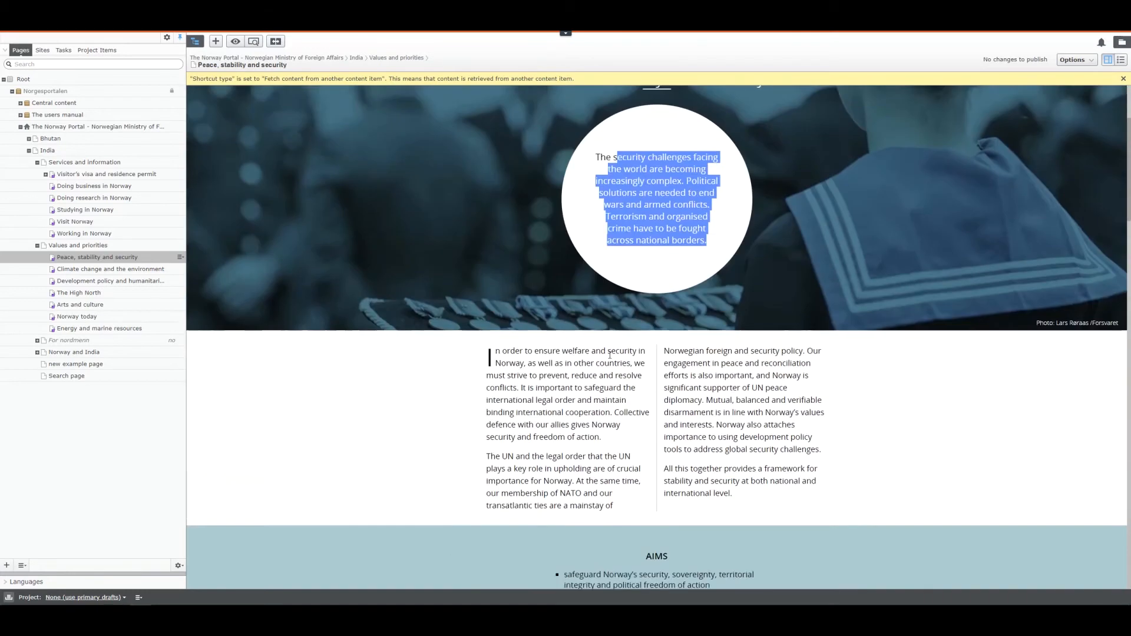
{"action": "left_click", "coordinate": [464, 246]}
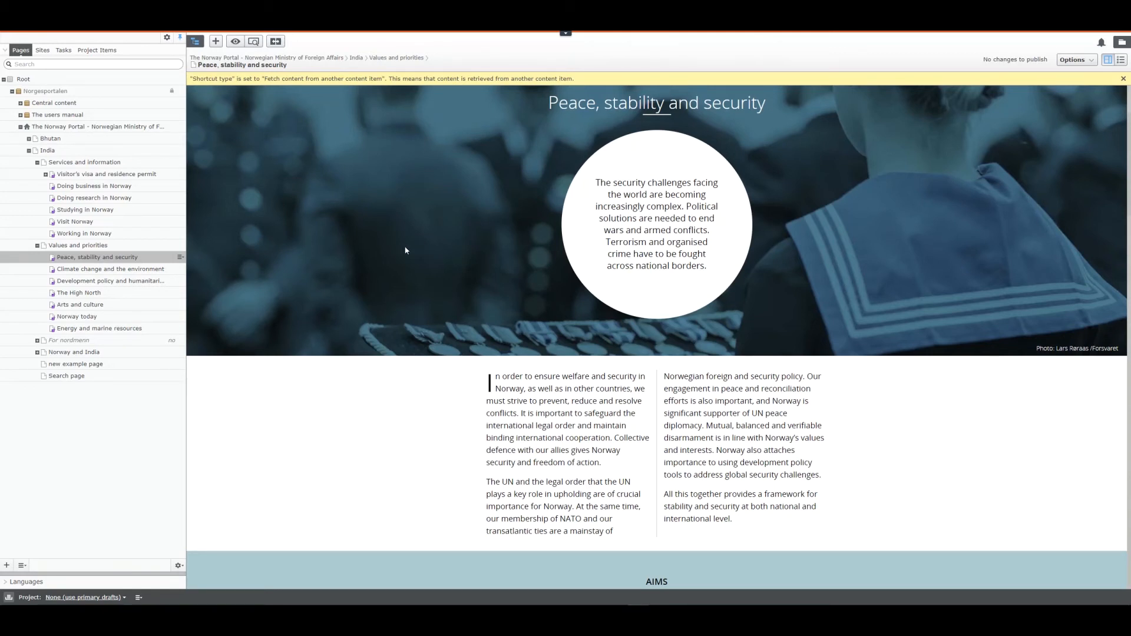
Expand Central content > EN in the page tree and inspect the 1 - Central content folder of shared blocks.
{"action": "left_click", "coordinate": [21, 104]}
{"action": "left_click", "coordinate": [29, 115]}
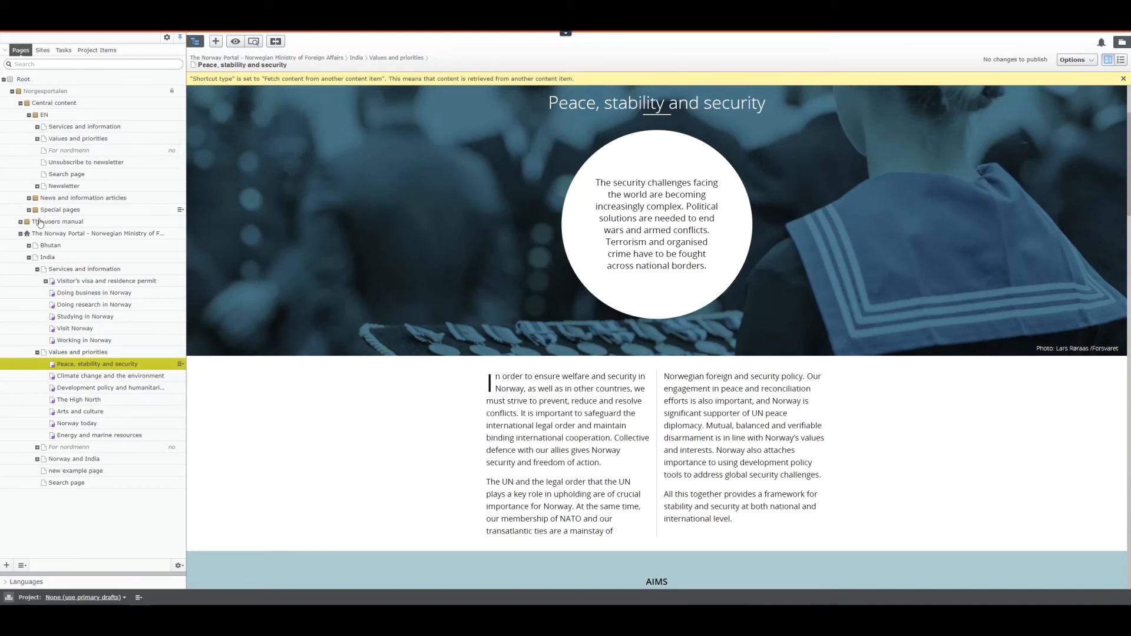
{"action": "left_click", "coordinate": [1122, 43]}
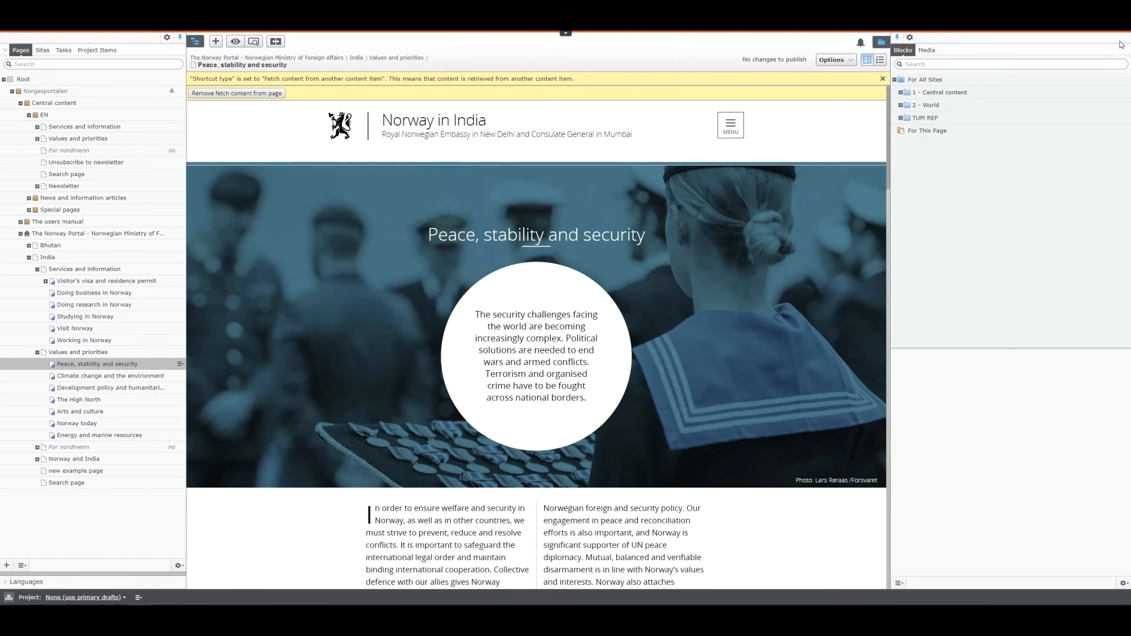
{"action": "double_click", "coordinate": [922, 95]}
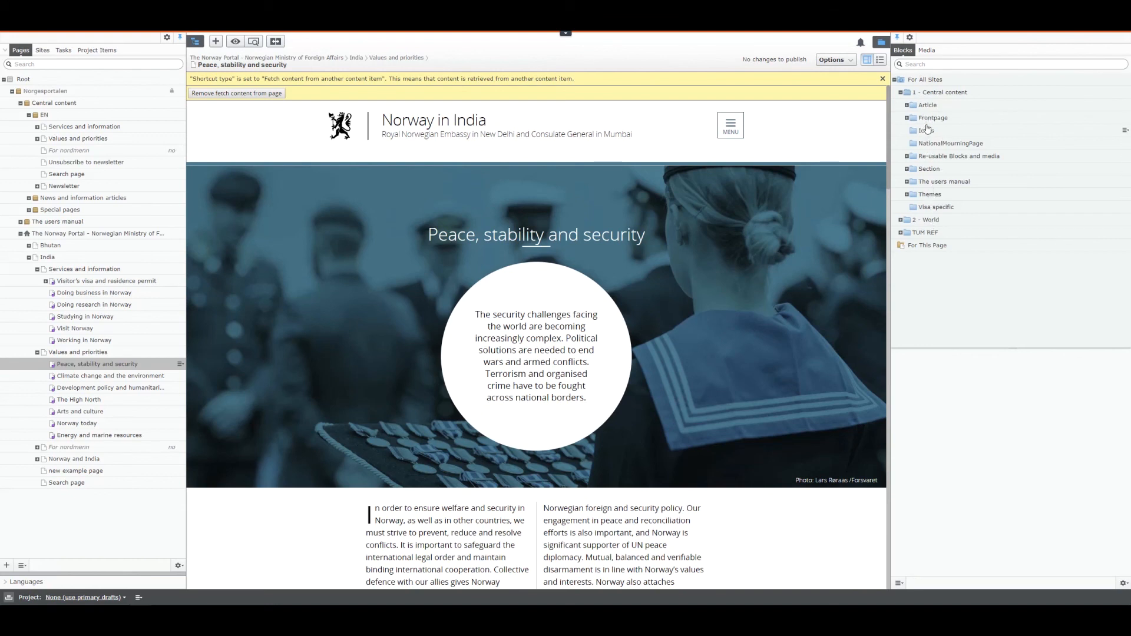
{"action": "left_click", "coordinate": [901, 92]}
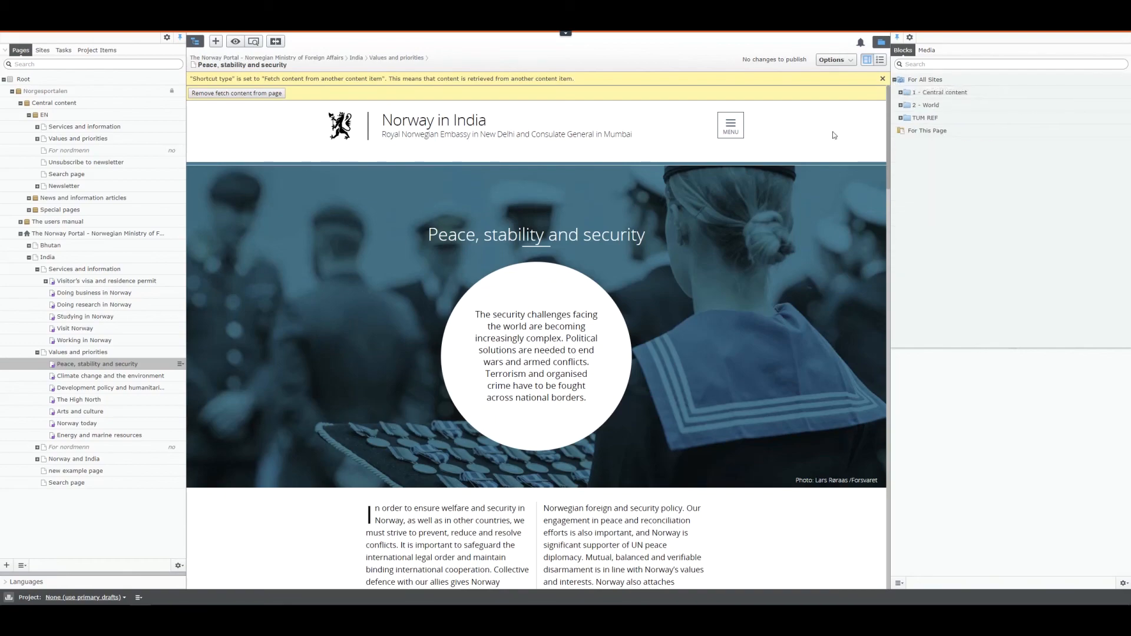